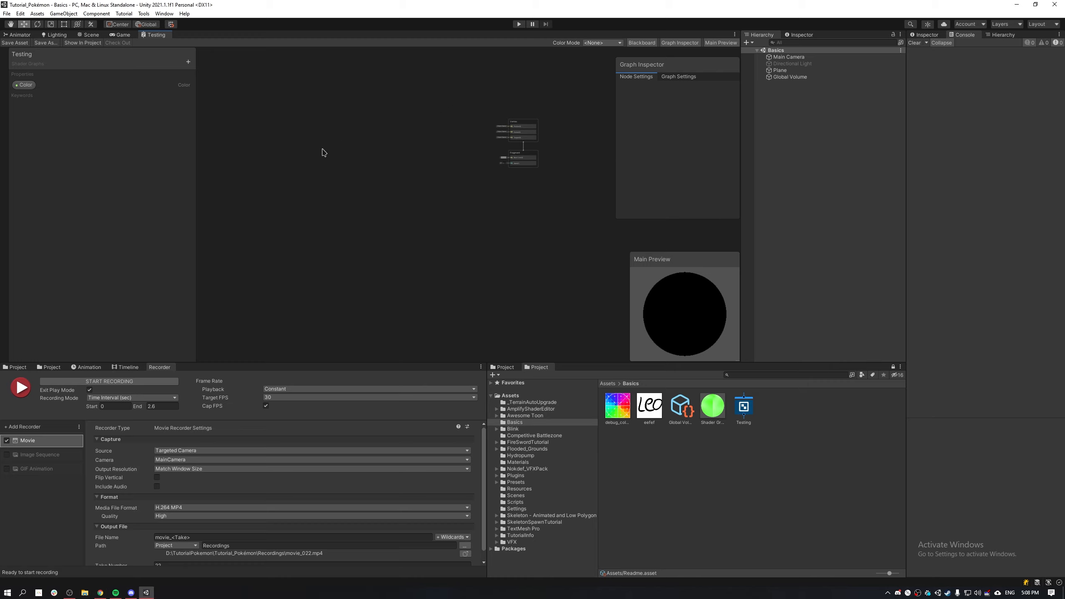
pyautogui.scroll(3, 339, 194)
pyautogui.moveTo(359, 190); pyautogui.dragTo(400, 185)
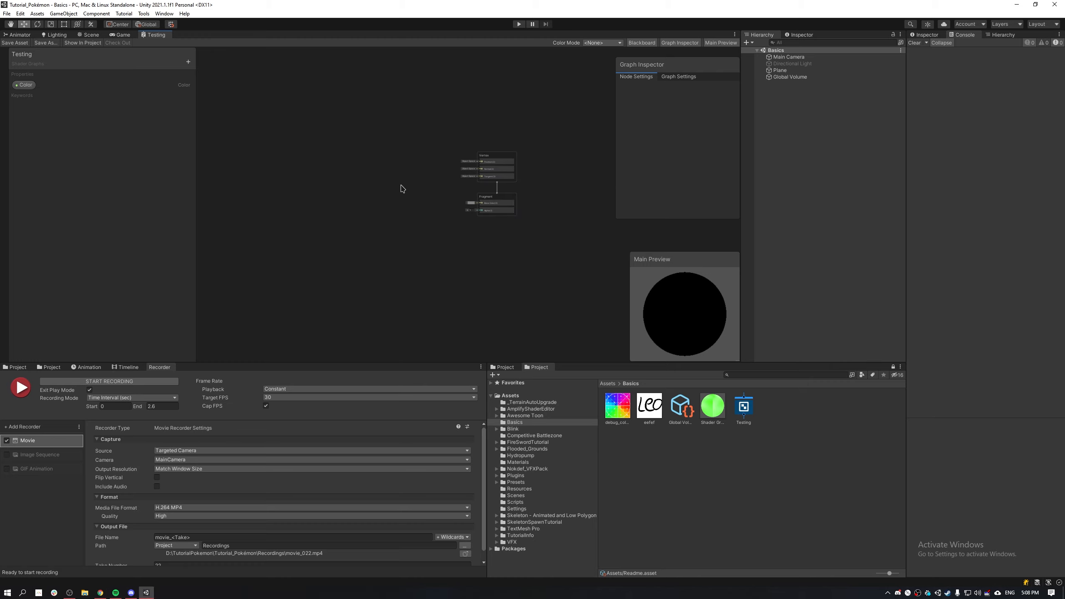
pyautogui.click(100, 592)
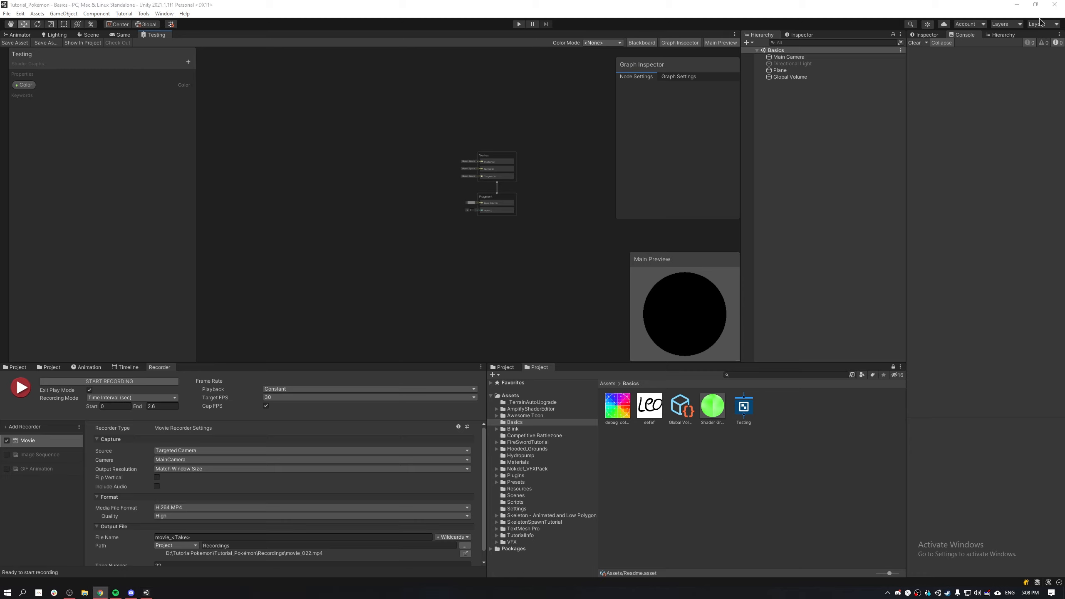
pyautogui.click(374, 134)
# - View the plane up close in the Scene view
pyautogui.click(89, 35)
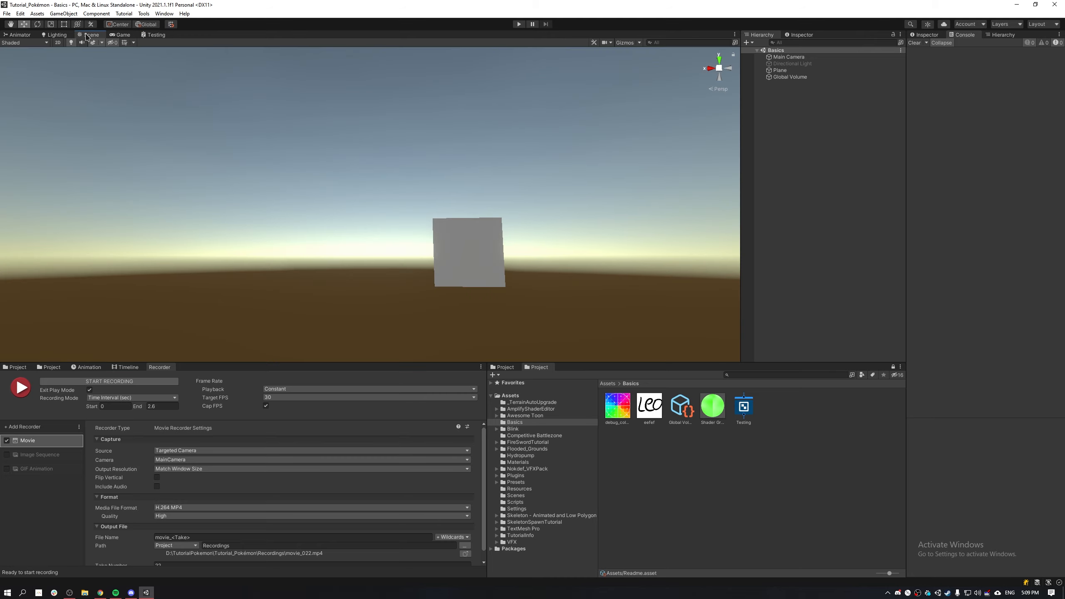
pyautogui.scroll(5, 534, 281)
pyautogui.moveTo(490, 149); pyautogui.dragTo(514, 171)
pyautogui.scroll(3, 514, 170)
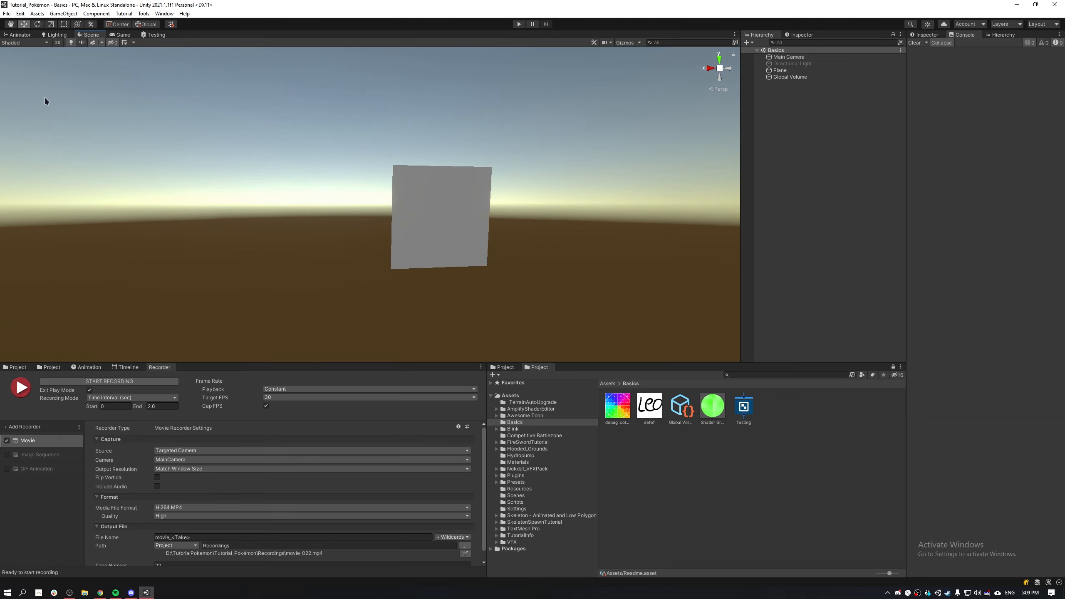
# - Add a Sine node to the Testing shader graph beside the Vertex and Fragment blocks
pyautogui.click(156, 35)
pyautogui.rightClick(399, 186)
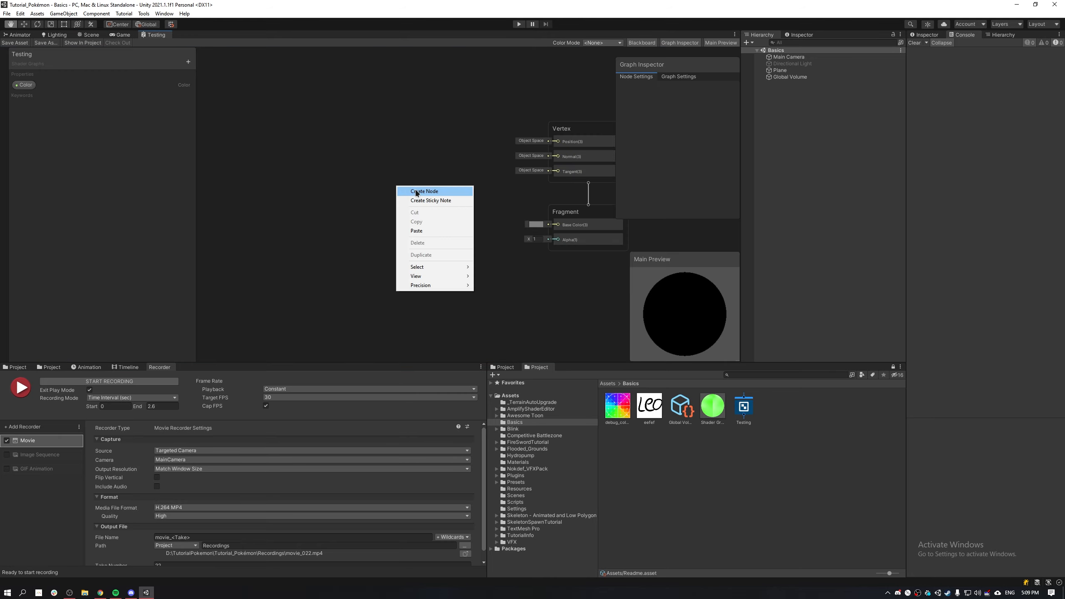
pyautogui.click(414, 194)
pyautogui.write('sine')
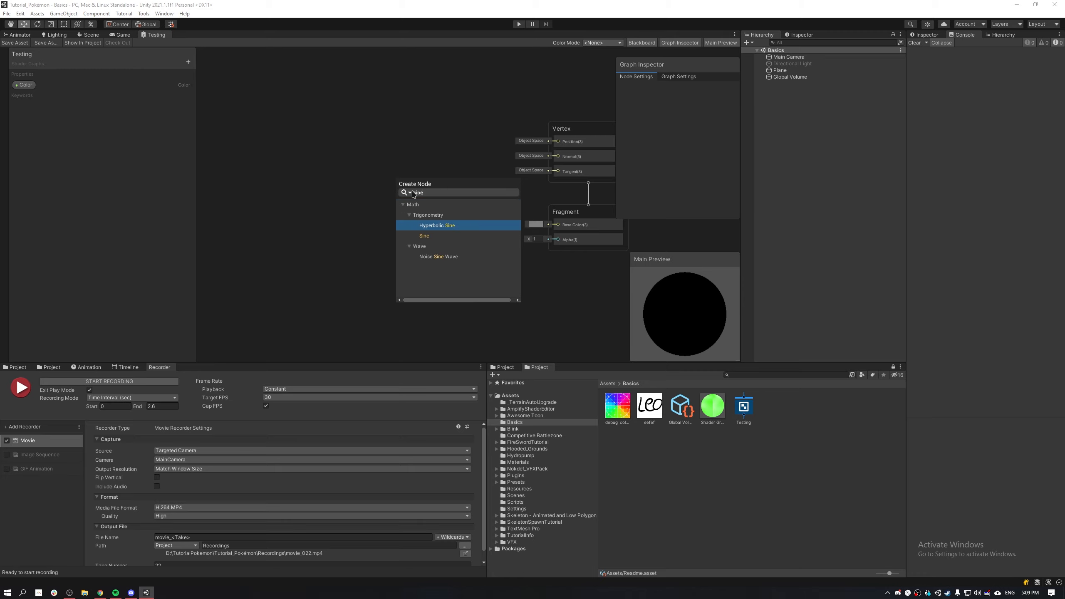
pyautogui.press('Down')
pyautogui.press('Return')
pyautogui.scroll(5, 491, 230)
# - Link the Sine node's output to the Fragment Base Color, remove its link to Alpha, and save the shader asset
pyautogui.moveTo(445, 185); pyautogui.dragTo(558, 239)
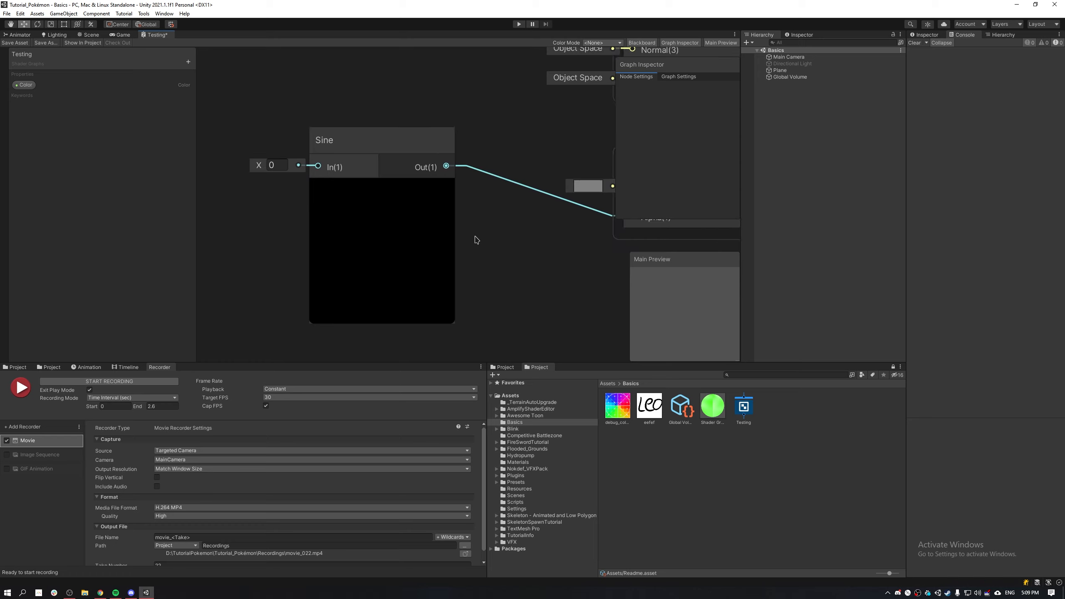
pyautogui.moveTo(446, 166); pyautogui.dragTo(538, 188)
pyautogui.click(482, 213)
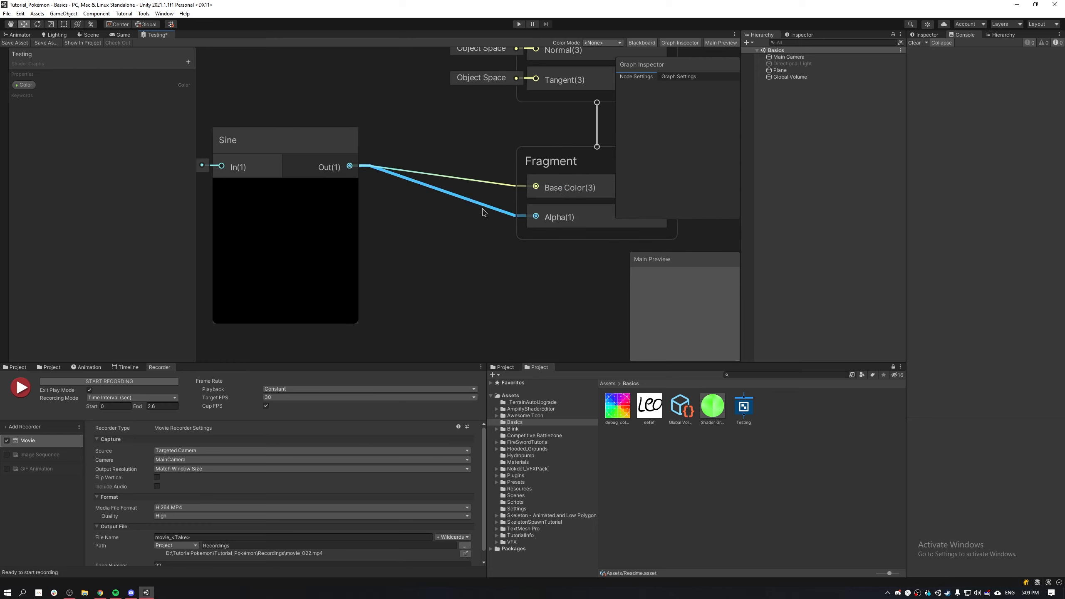
pyautogui.press('Delete')
pyautogui.click(15, 43)
# - View the plane with the saved shader in a maximized Scene view
pyautogui.click(88, 35)
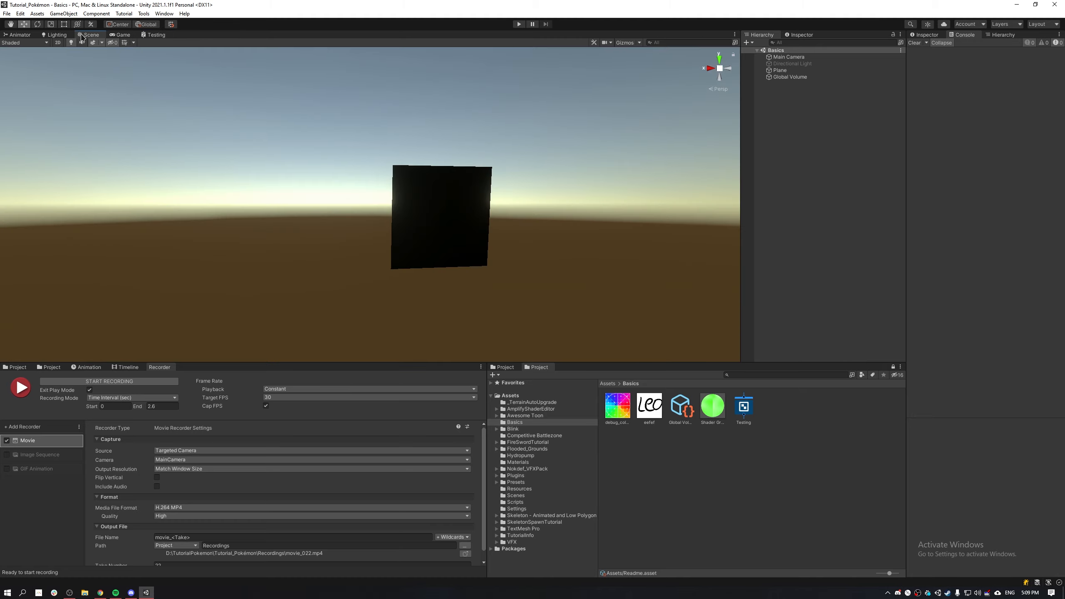
pyautogui.moveTo(508, 246); pyautogui.dragTo(356, 222)
pyautogui.hotkey('shift', 'space')
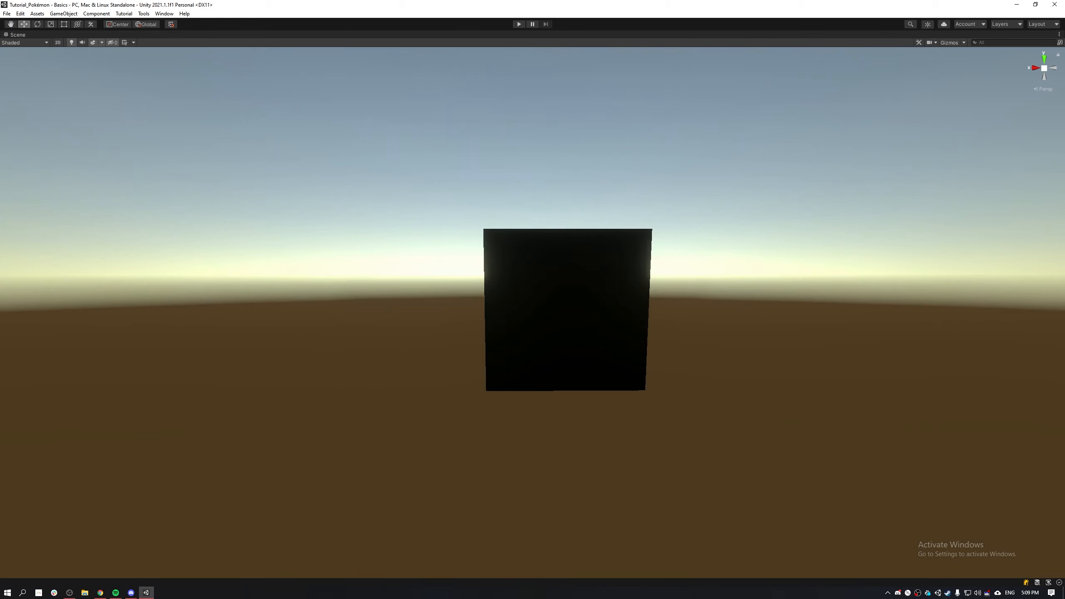
# - Switch to the Desmos graph in the browser and hide the point p at (2π,0), keeping the sine curve in view
pyautogui.hotkey('alt', 'Tab')
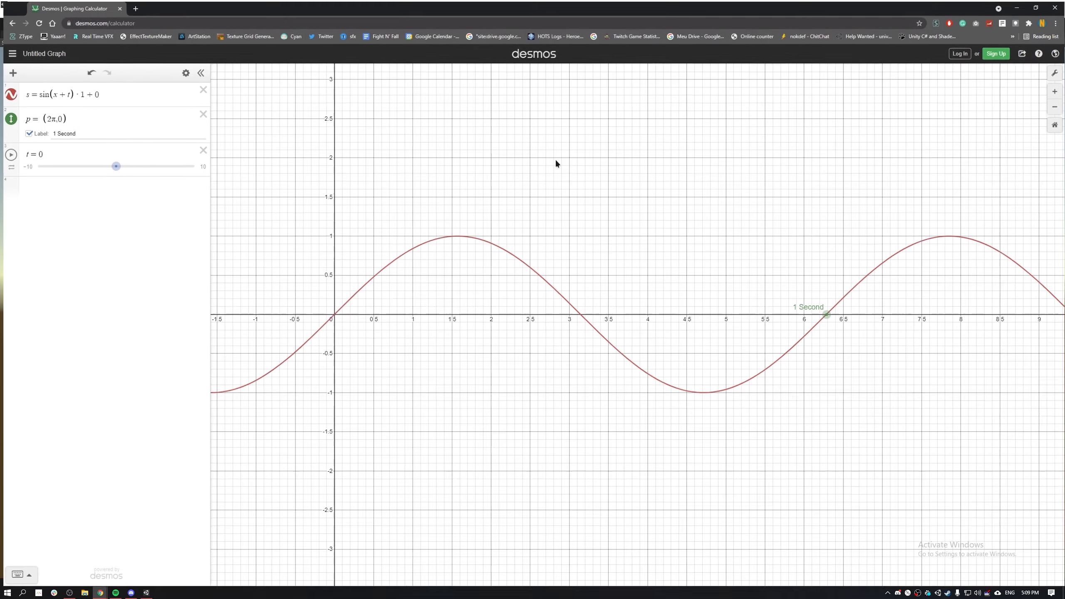
pyautogui.click(8, 118)
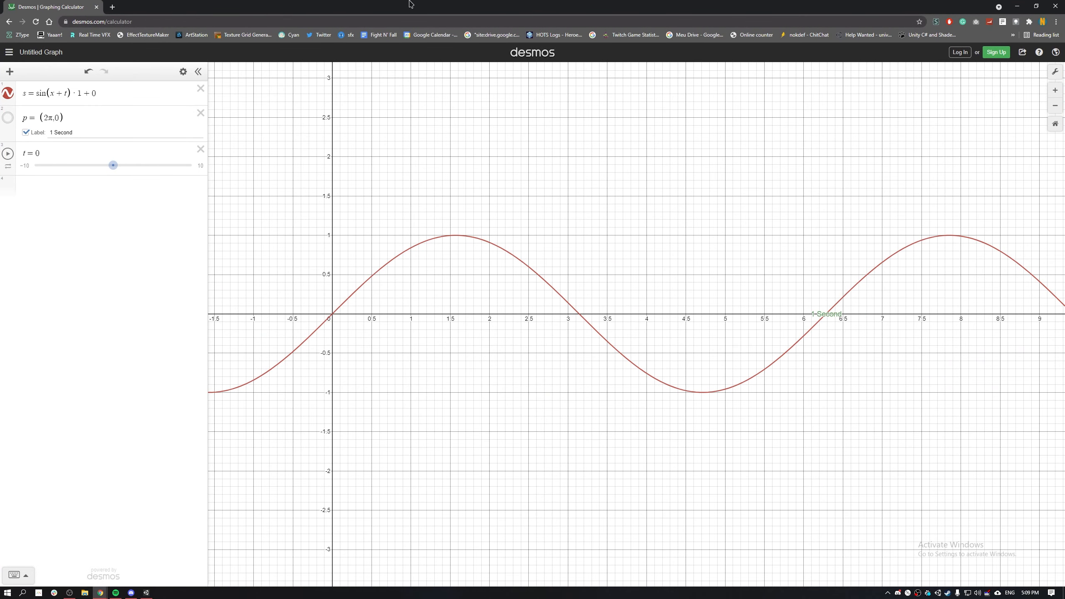
pyautogui.scroll(4, 308, 223)
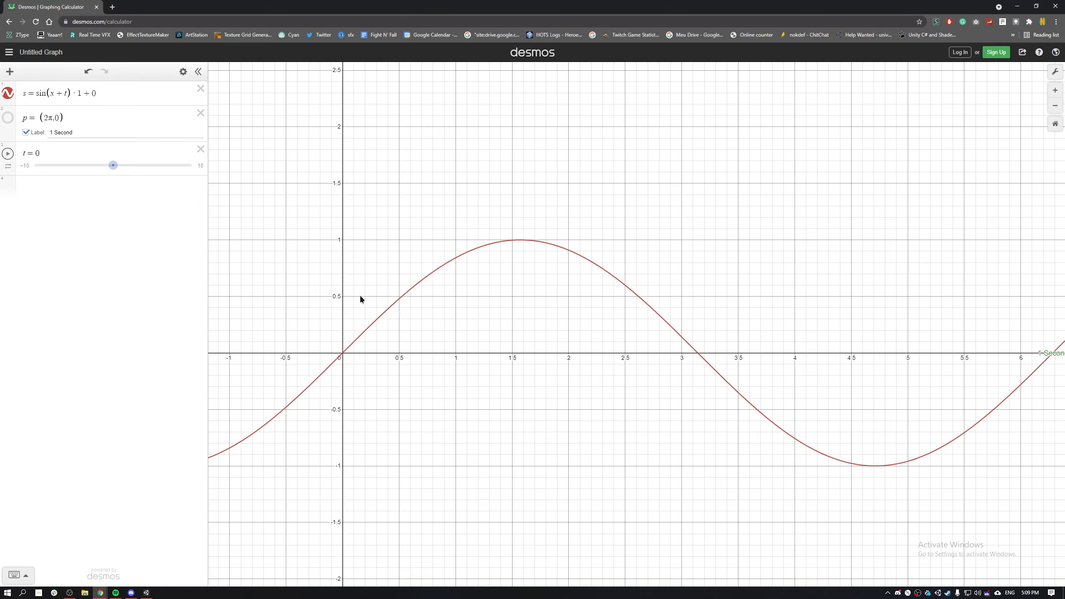
pyautogui.scroll(3, 373, 294)
pyautogui.moveTo(387, 295); pyautogui.dragTo(470, 280)
pyautogui.scroll(-8, 487, 282)
pyautogui.scroll(3, 508, 292)
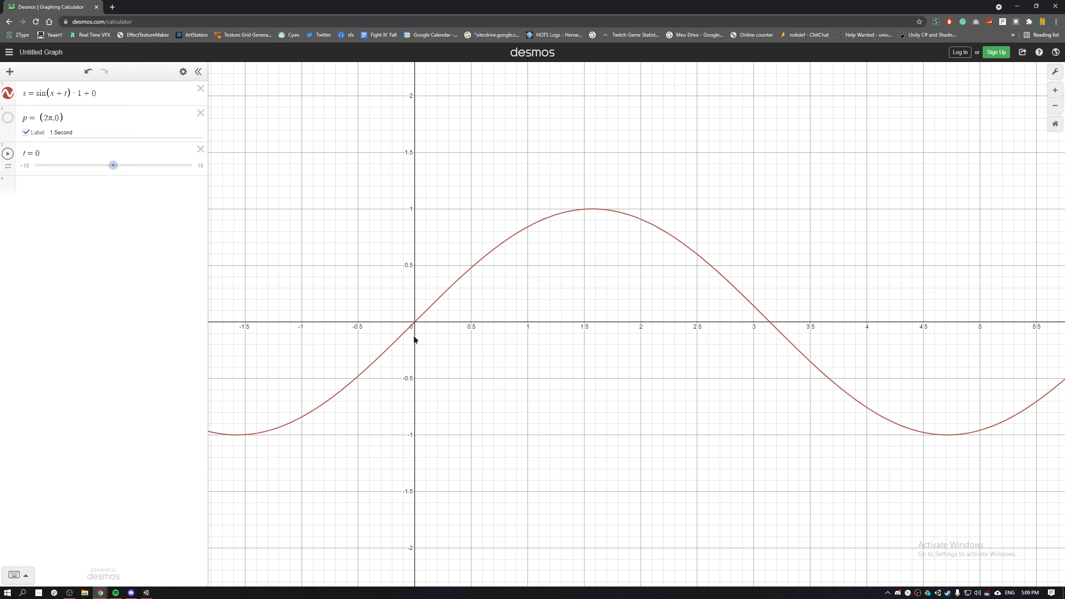
pyautogui.scroll(-3, 426, 289)
pyautogui.scroll(1, 485, 293)
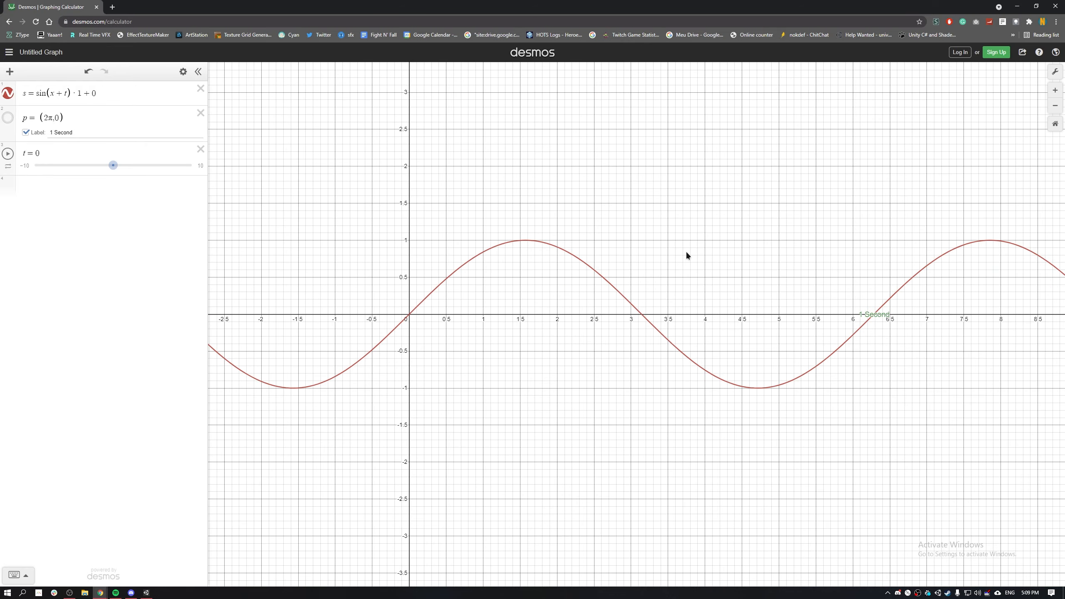
# - Copy a screenshot of the sine curve around the origin, about 1458×884 pixels, to the clipboard
pyautogui.press('Print')
pyautogui.moveTo(953, 111); pyautogui.dragTo(348, 479)
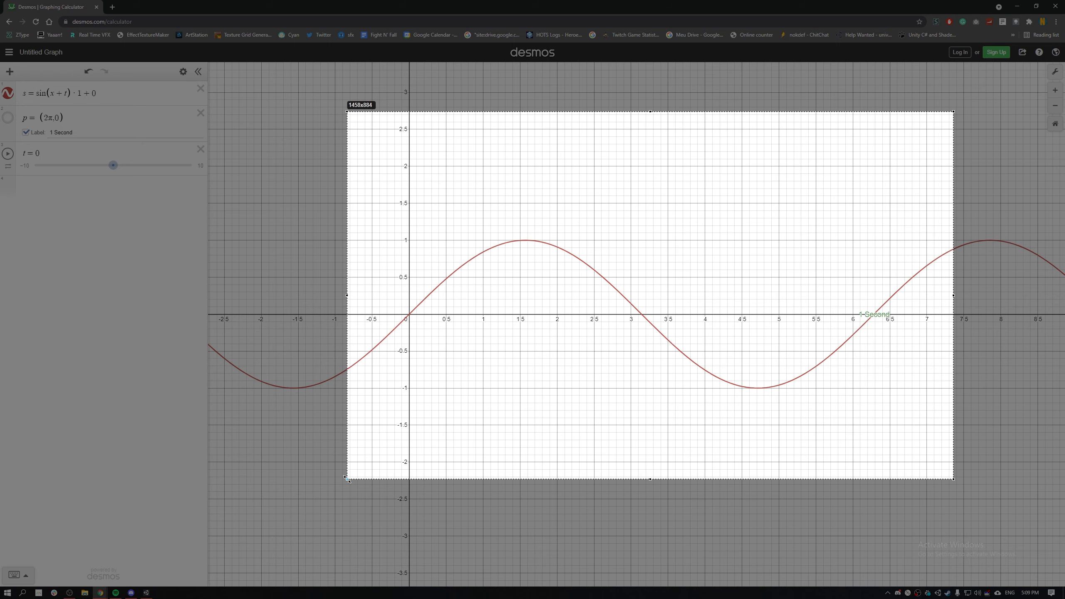
pyautogui.hotkey('ctrl', 'c')
pyautogui.hotkey('alt', 'Tab')
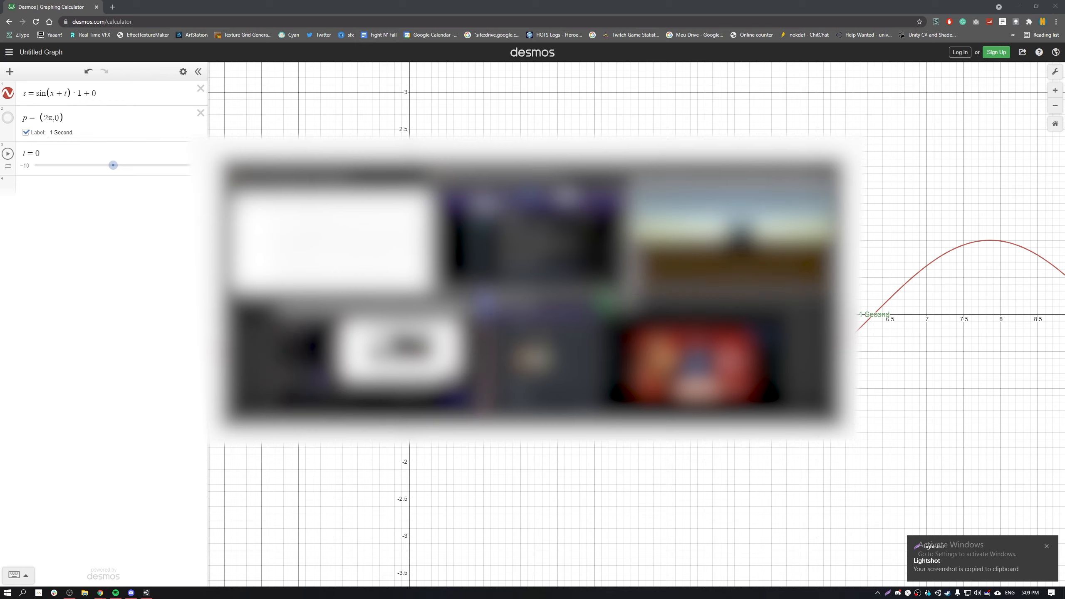
pyautogui.press('Escape')
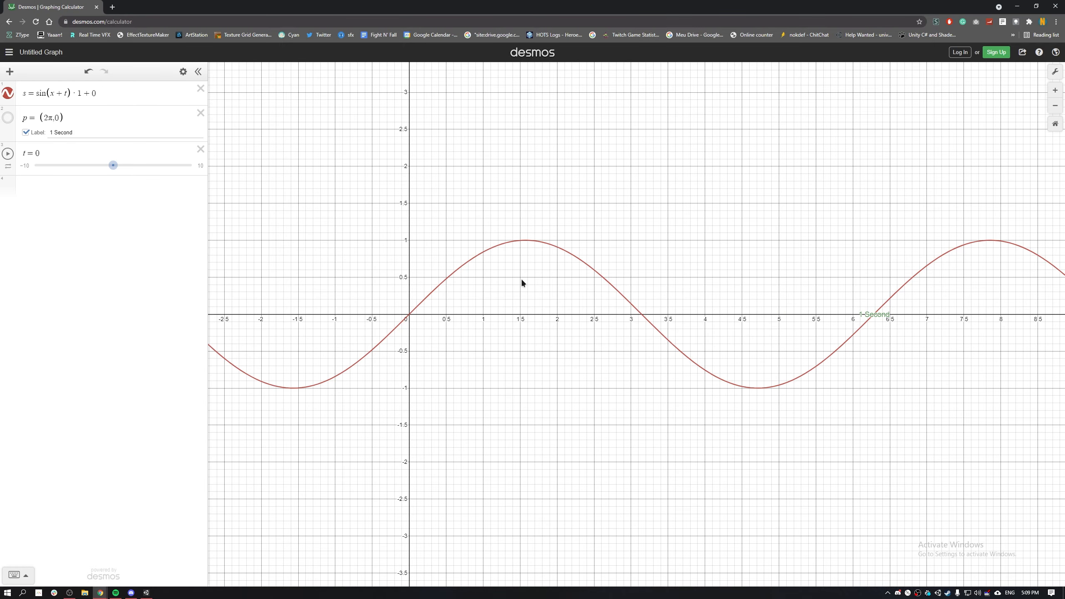
# - Close the Discord application running in the background
pyautogui.scroll(4, 522, 283)
pyautogui.moveTo(283, 288); pyautogui.dragTo(567, 243)
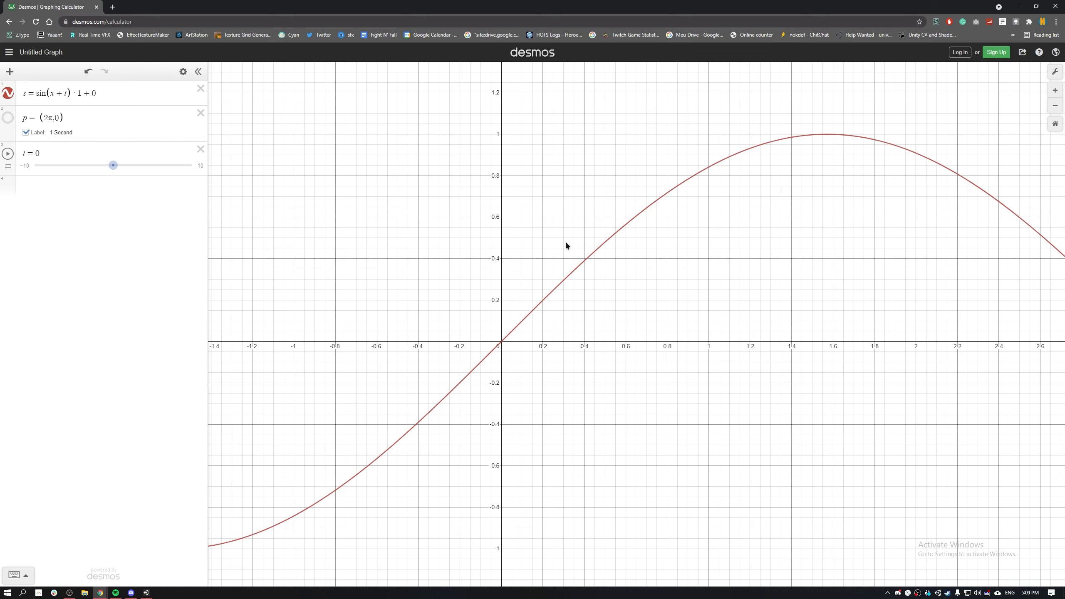
pyautogui.scroll(4, 423, 312)
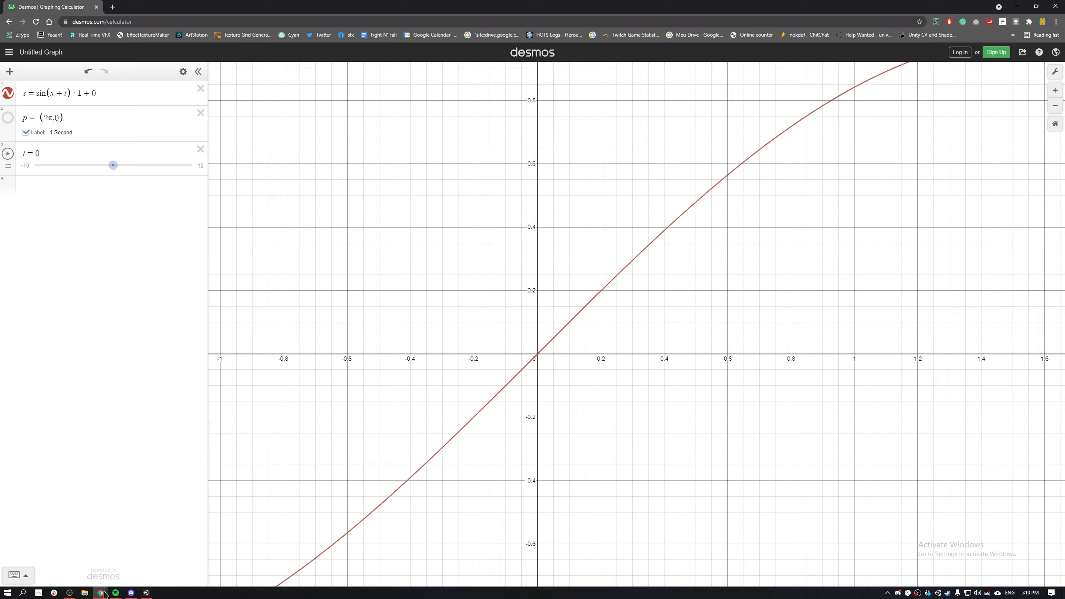
pyautogui.rightClick(132, 593)
pyautogui.click(141, 579)
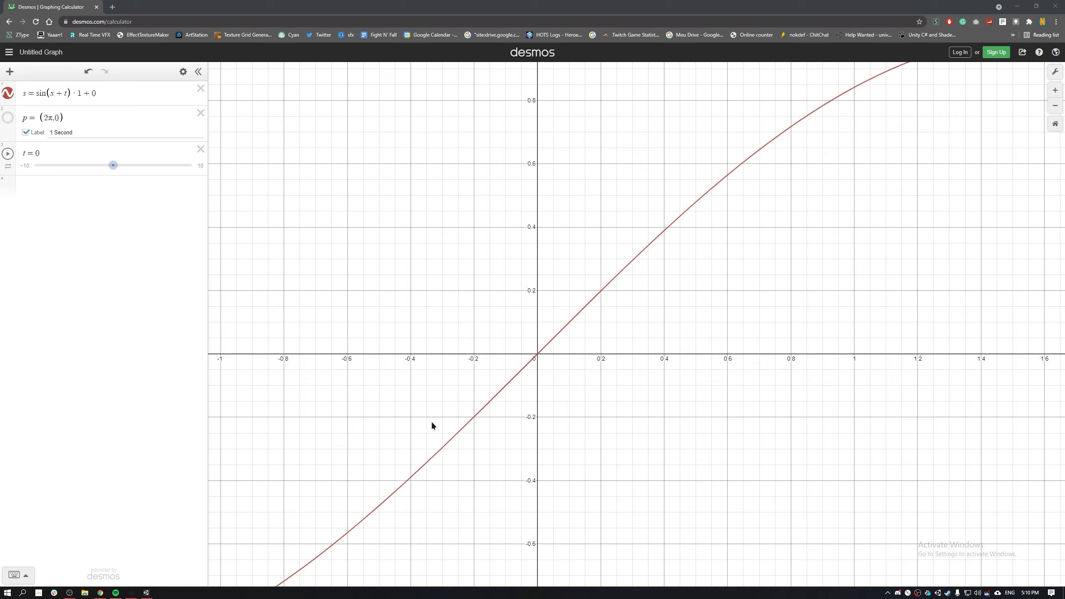
# - Examine the sine curve around the origin and highlight the x + t argument in its equation
pyautogui.moveTo(635, 339); pyautogui.dragTo(585, 331)
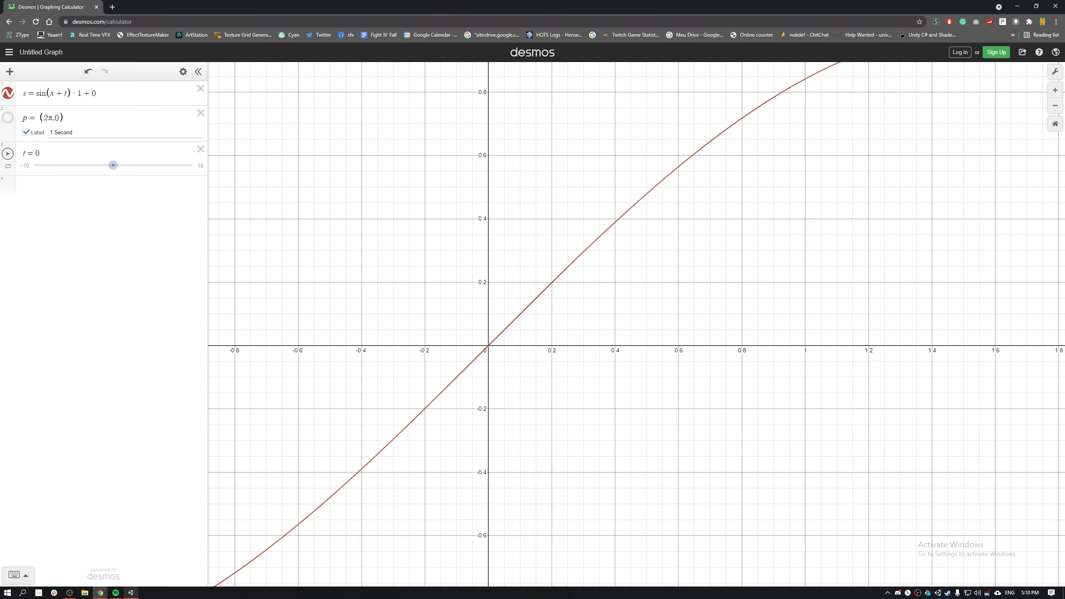
pyautogui.click(131, 592)
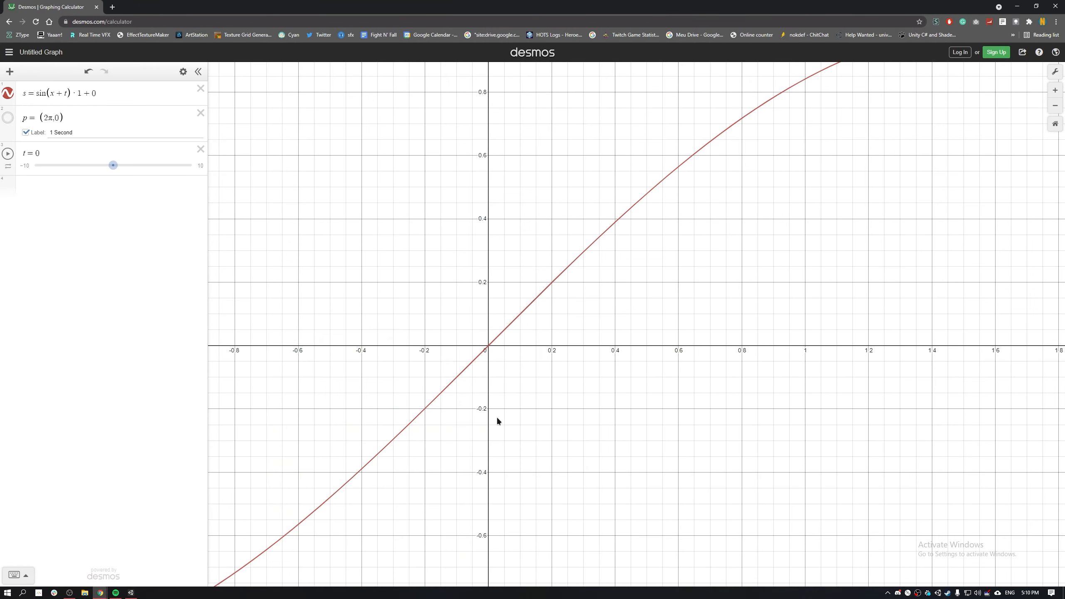
pyautogui.scroll(-5, 496, 416)
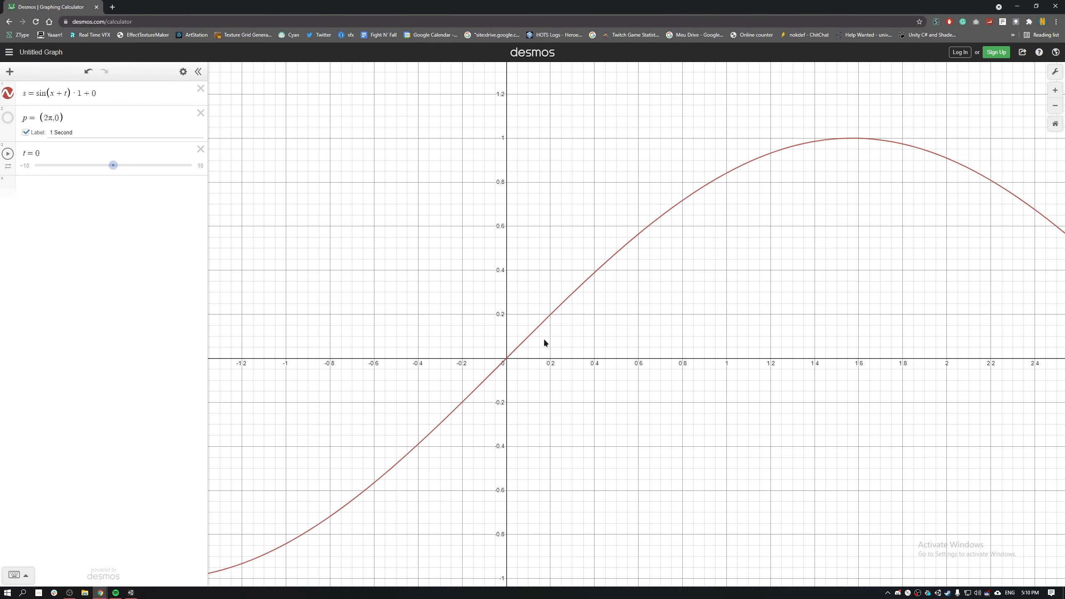
pyautogui.scroll(2, 470, 373)
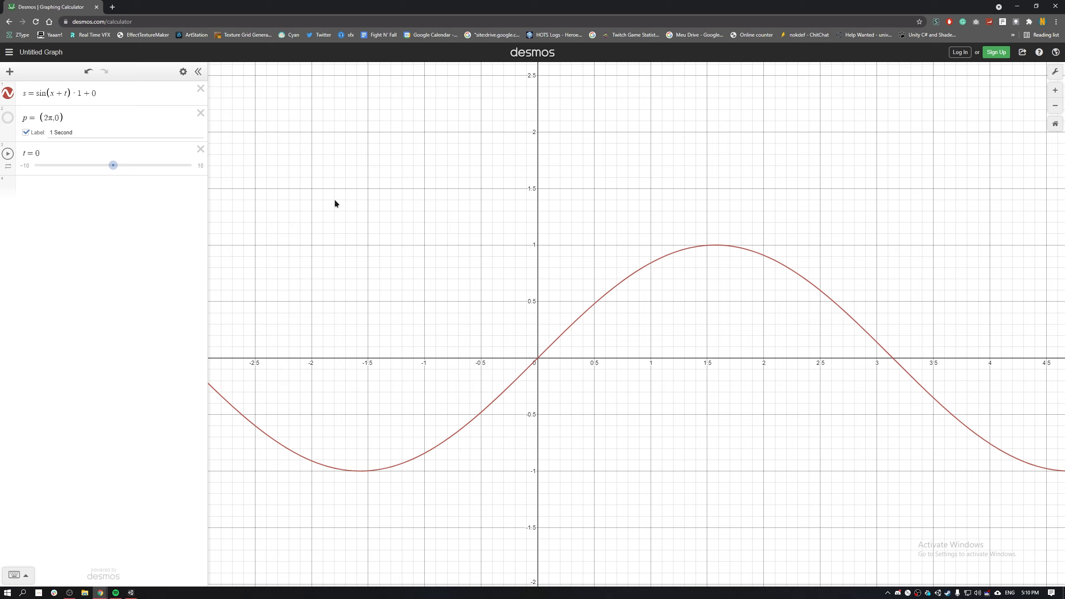
pyautogui.scroll(-2, 479, 274)
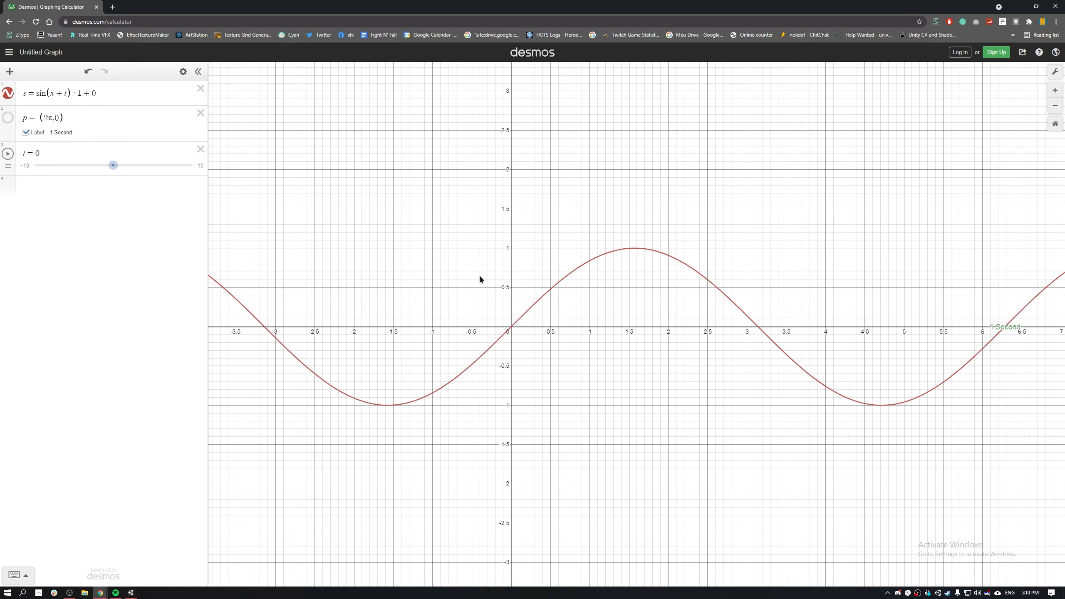
pyautogui.click(49, 93)
pyautogui.moveTo(64, 92); pyautogui.dragTo(68, 93)
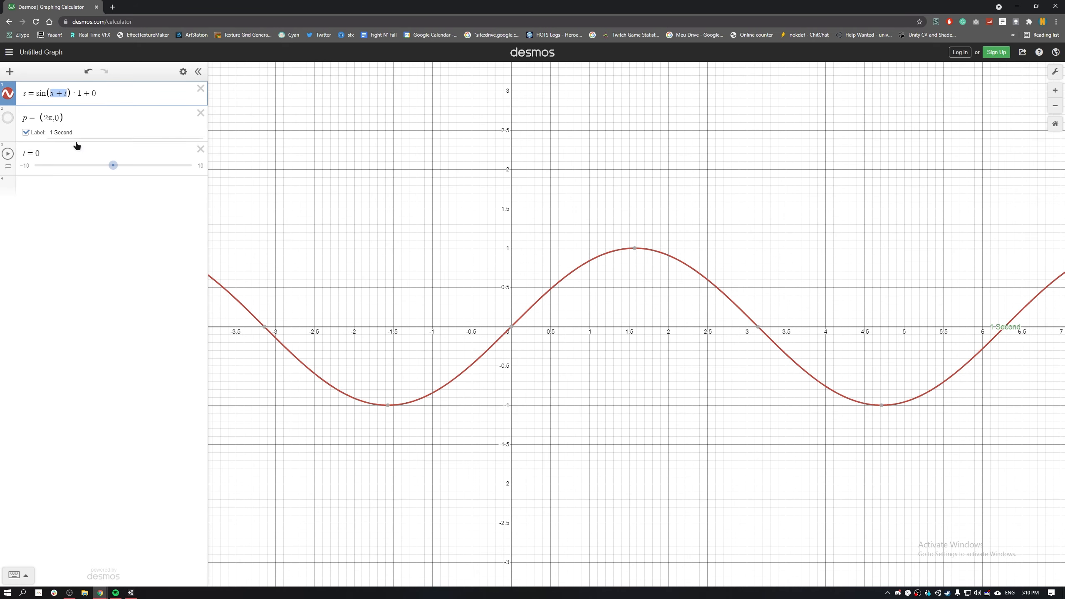
pyautogui.click(99, 219)
pyautogui.scroll(-4, 610, 237)
pyautogui.moveTo(630, 270); pyautogui.dragTo(566, 267)
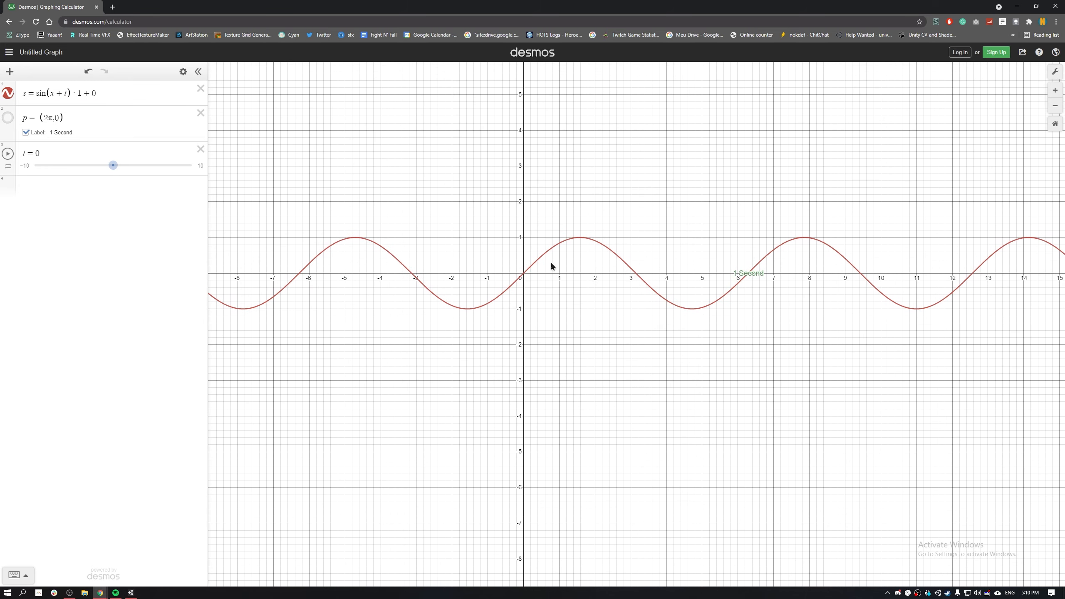
# - Sweep the t slider and run its animation to watch the sine wave shift along the x-axis, pausing it when done
pyautogui.moveTo(113, 166); pyautogui.dragTo(33, 167)
pyautogui.click(8, 153)
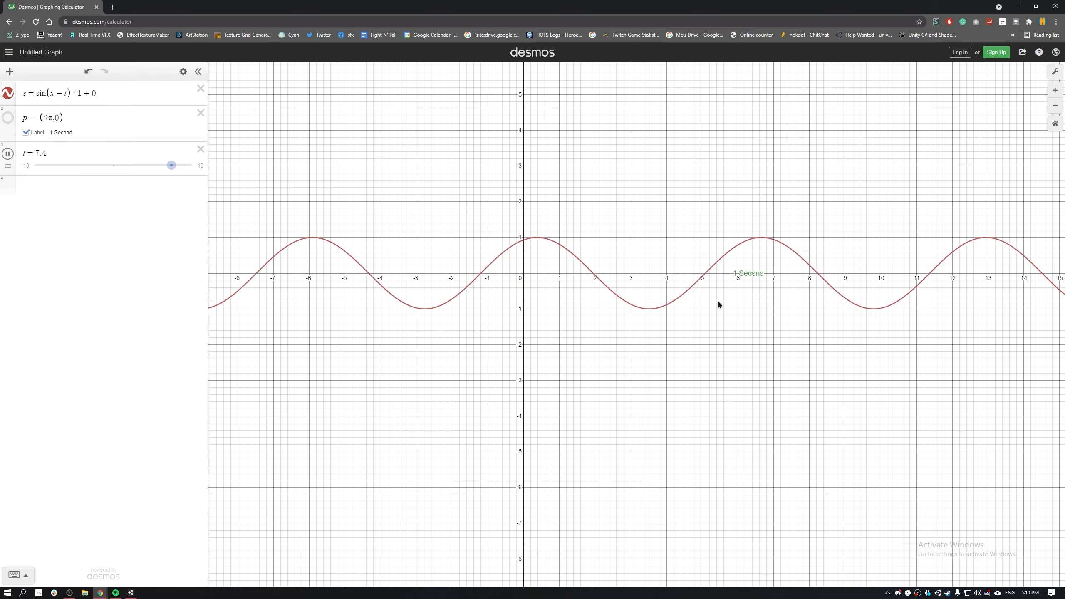
pyautogui.scroll(5, 519, 230)
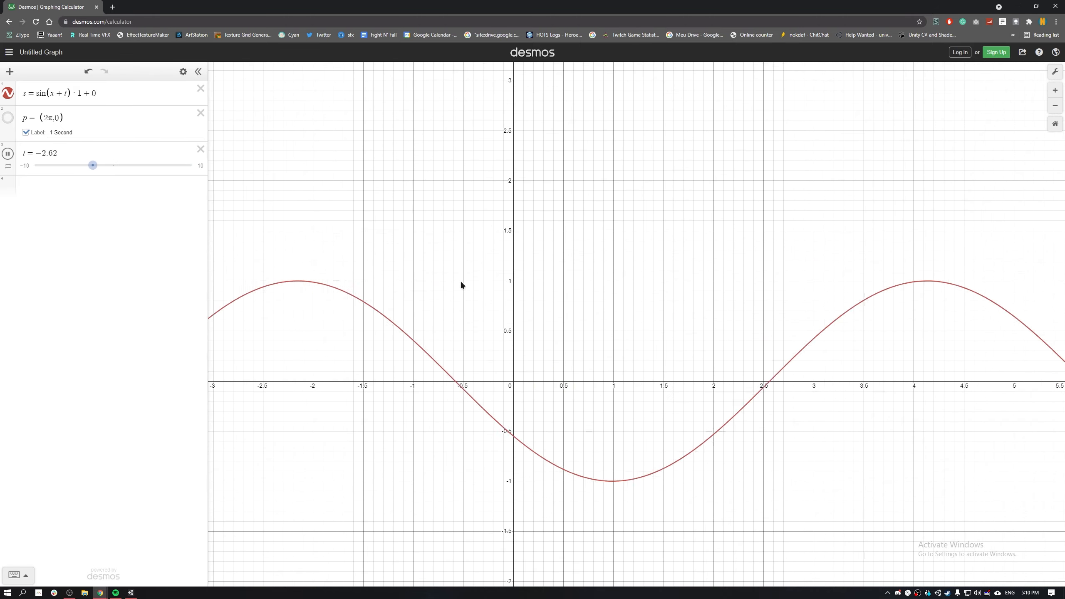
pyautogui.scroll(3, 479, 376)
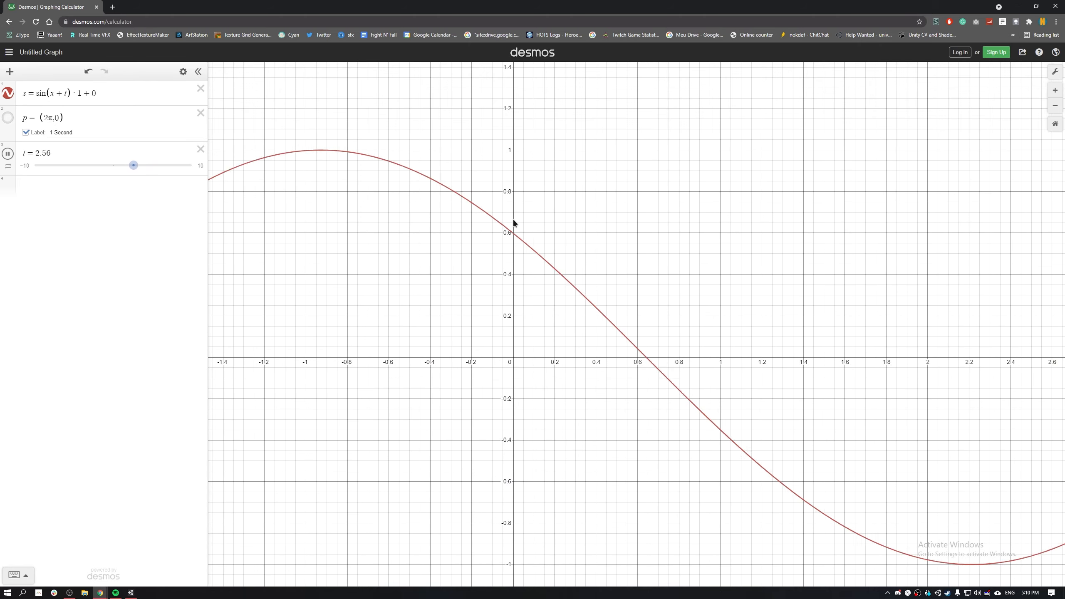
pyautogui.click(7, 154)
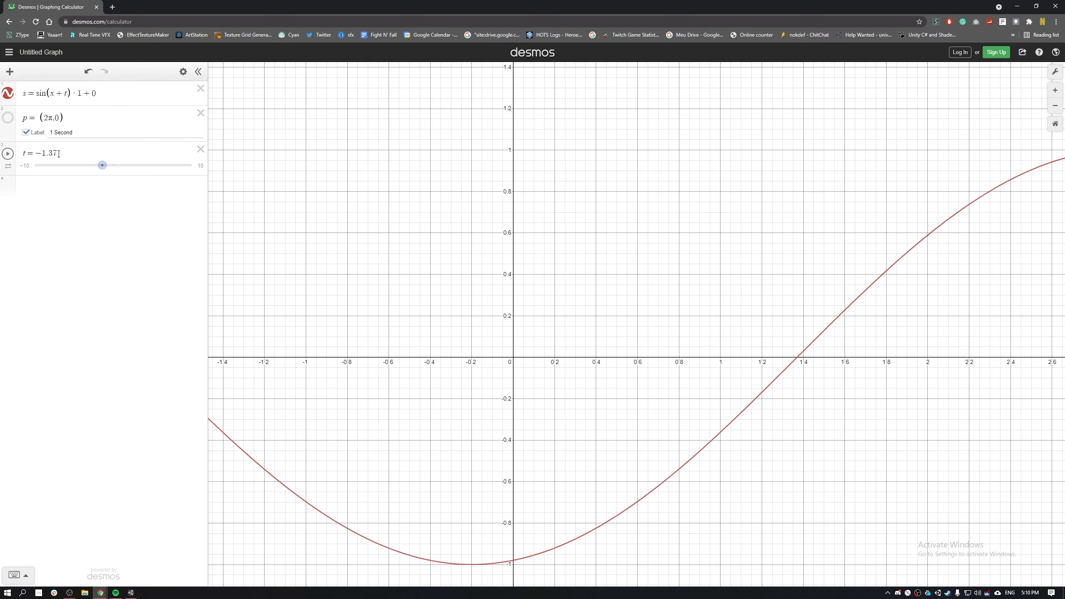
# - Set the value of t to 0 and bring several periods of the sine wave into view
pyautogui.scroll(-3, 553, 364)
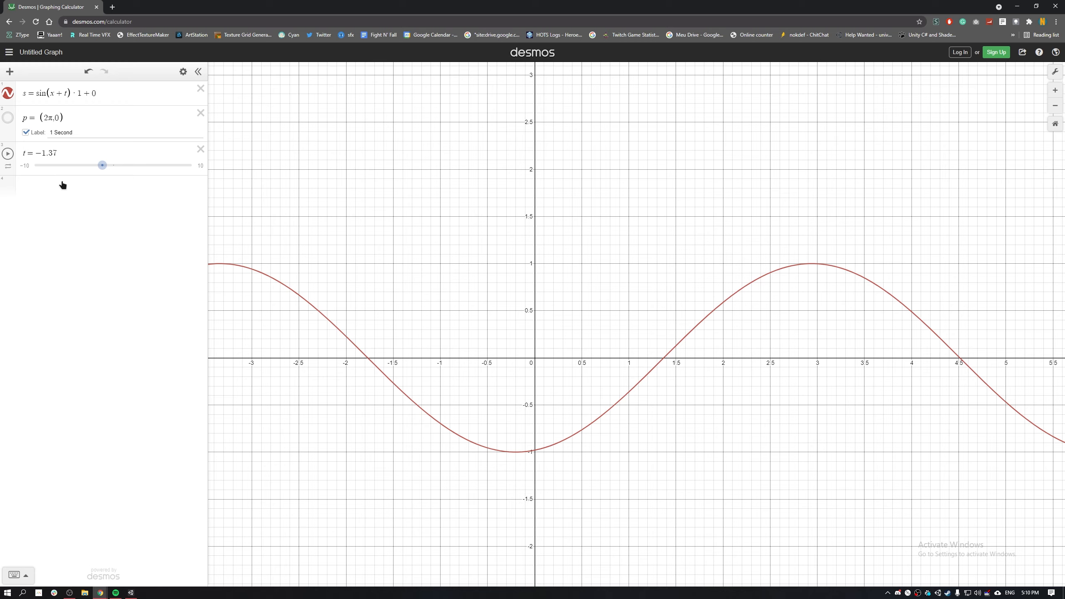
pyautogui.click(42, 153)
pyautogui.moveTo(38, 152); pyautogui.dragTo(100, 151)
pyautogui.write('0')
pyautogui.click(548, 171)
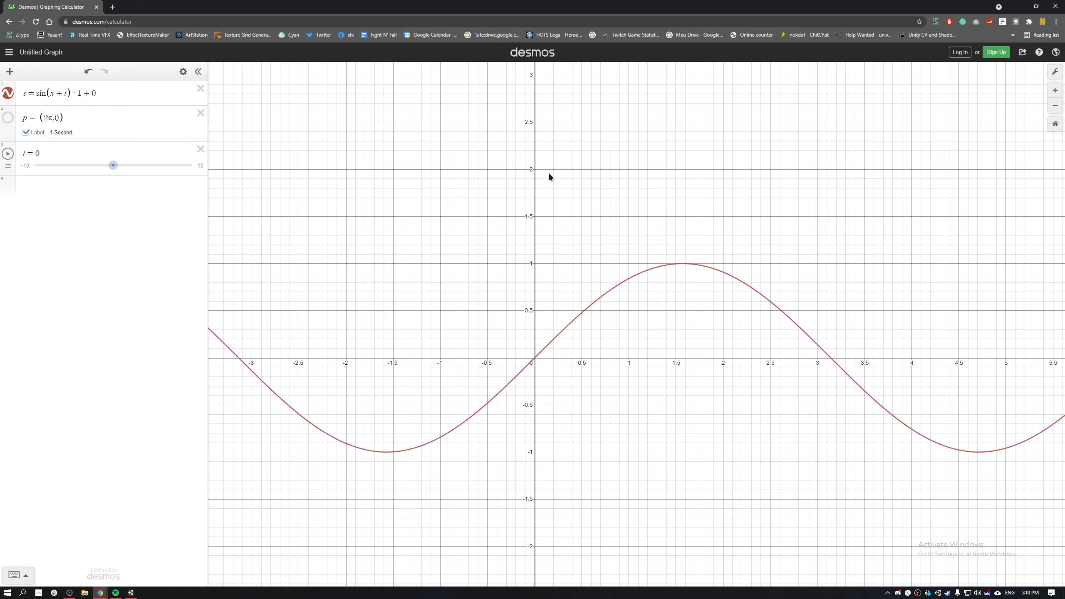
pyautogui.scroll(-2, 561, 252)
pyautogui.moveTo(840, 256); pyautogui.dragTo(708, 202)
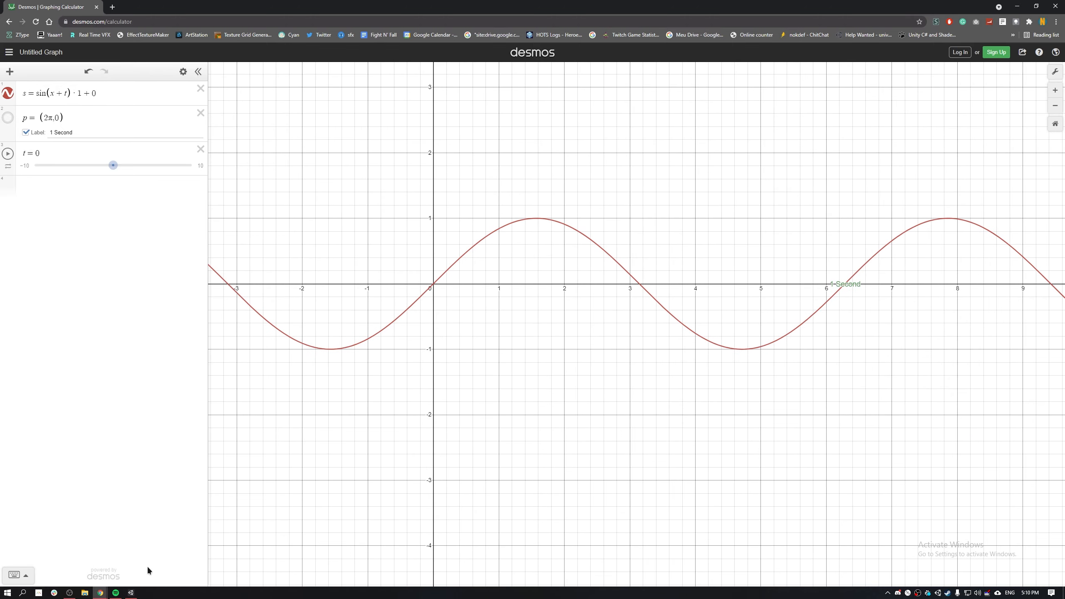
# - Switch to Unity, restore the full editor layout from the maximized Scene view, and show the Testing shader graph
pyautogui.click(132, 593)
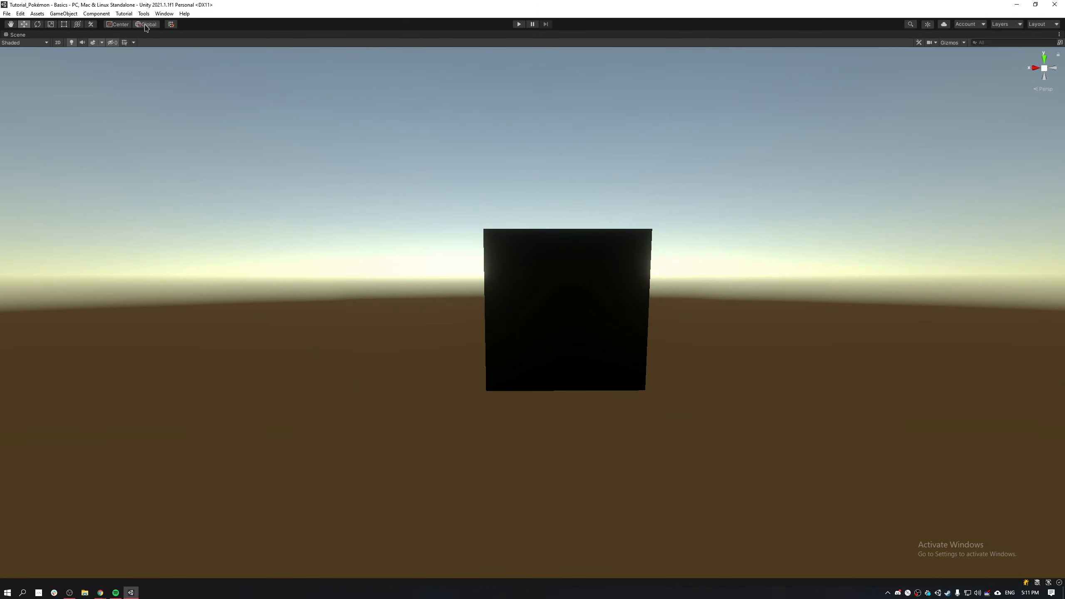
pyautogui.moveTo(301, 236); pyautogui.dragTo(277, 156)
pyautogui.hotkey('shift', 'space')
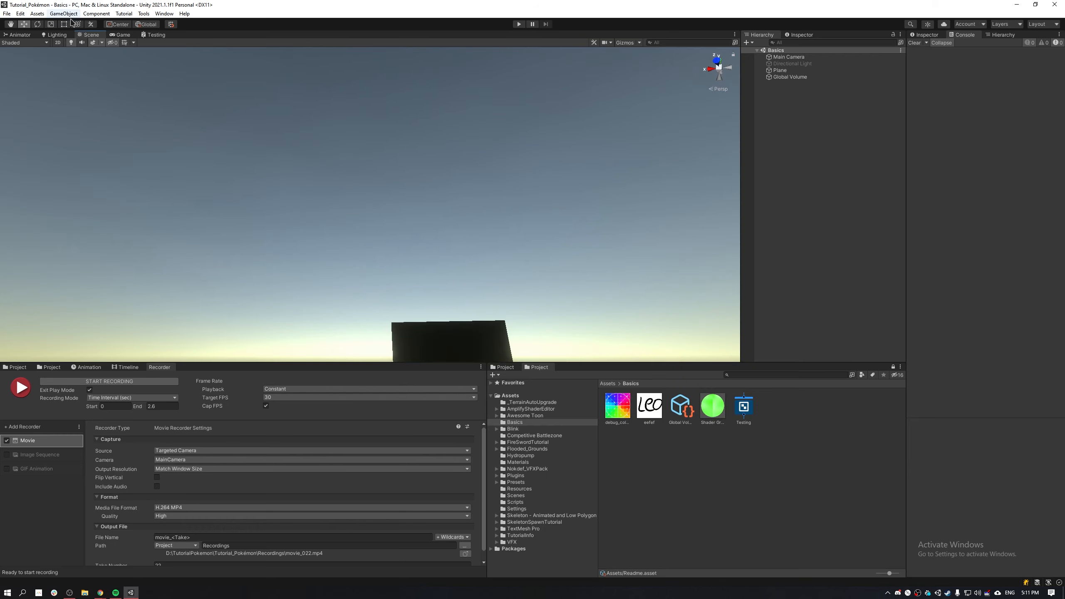
pyautogui.click(124, 42)
pyautogui.click(156, 35)
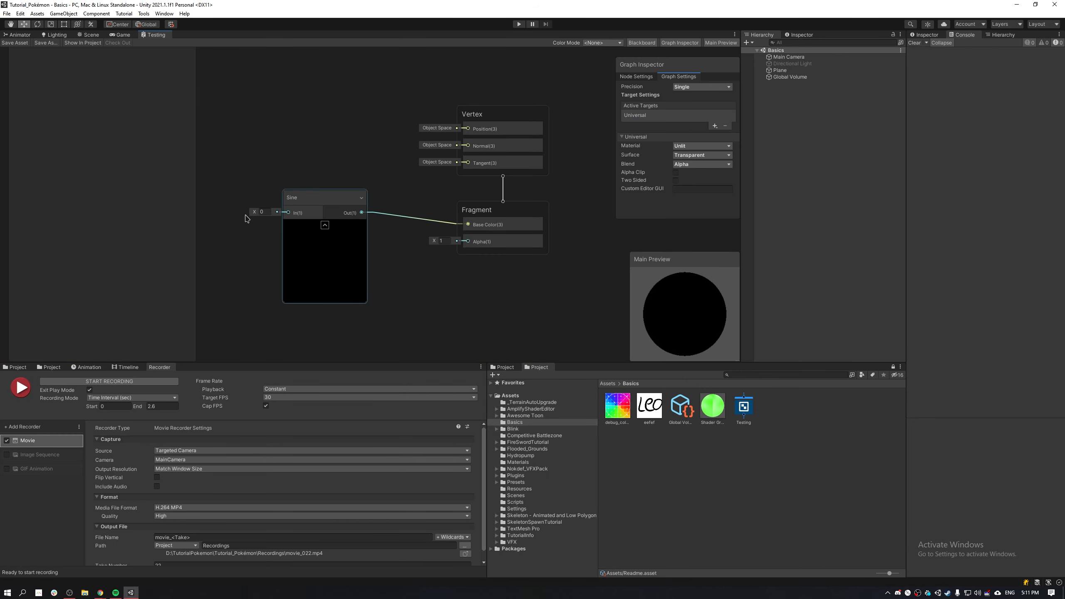
# - Add a Time node to the shader graph, connect it to the Sine node's input, and save the shader asset
pyautogui.moveTo(246, 216); pyautogui.dragTo(503, 209)
pyautogui.rightClick(338, 207)
pyautogui.click(346, 212)
pyautogui.click(335, 227)
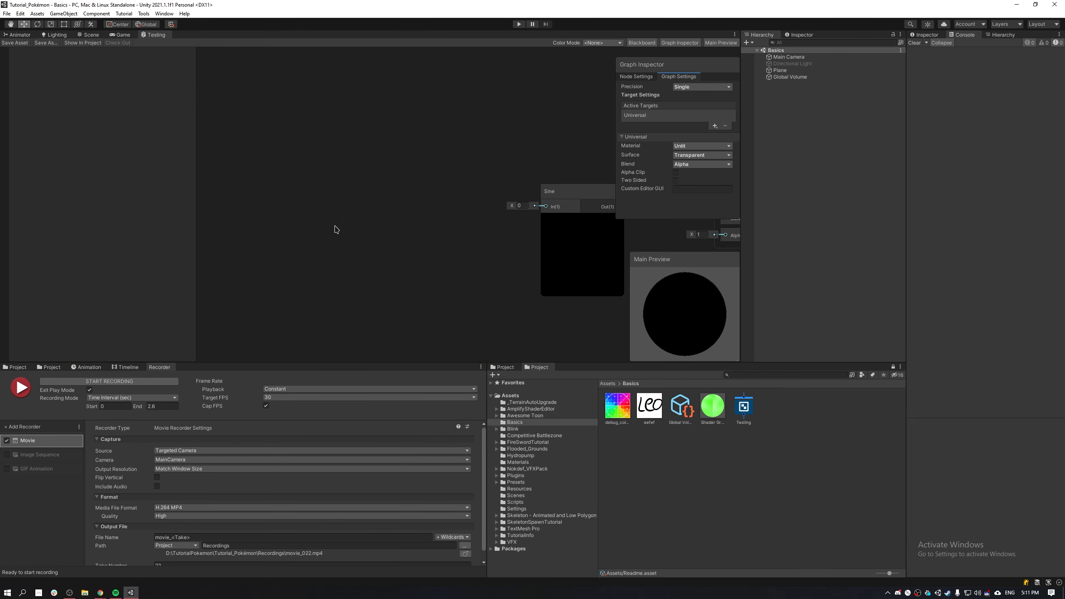
pyautogui.moveTo(384, 238); pyautogui.dragTo(545, 206)
pyautogui.moveTo(510, 266); pyautogui.dragTo(390, 236)
pyautogui.moveTo(222, 199); pyautogui.dragTo(305, 187)
pyautogui.click(15, 43)
# - Reorder the editor views so Game comes first, and return to the Scene view
pyautogui.click(121, 35)
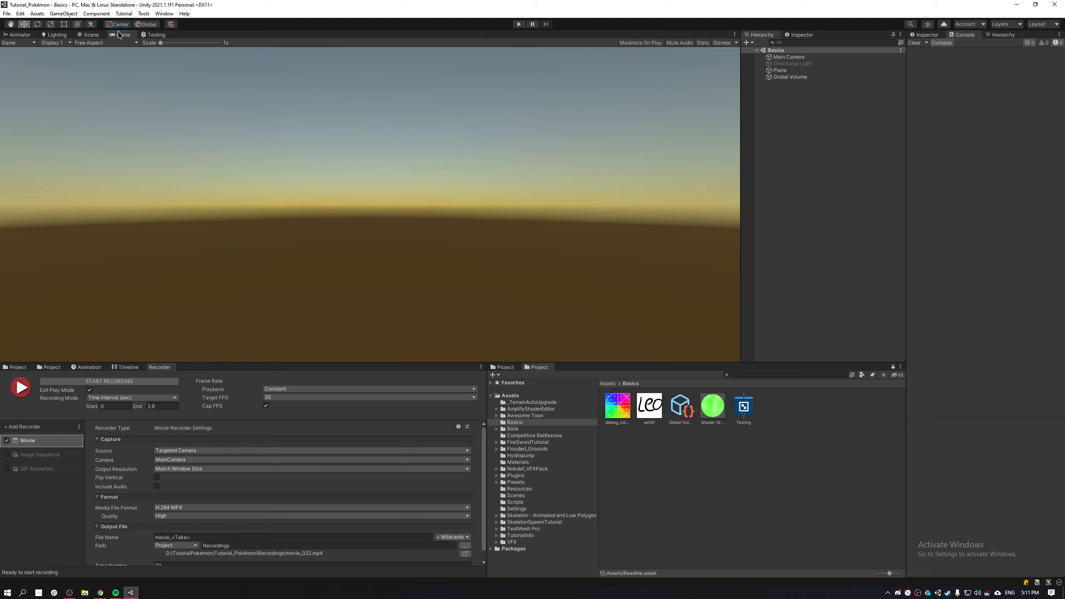
pyautogui.click(89, 35)
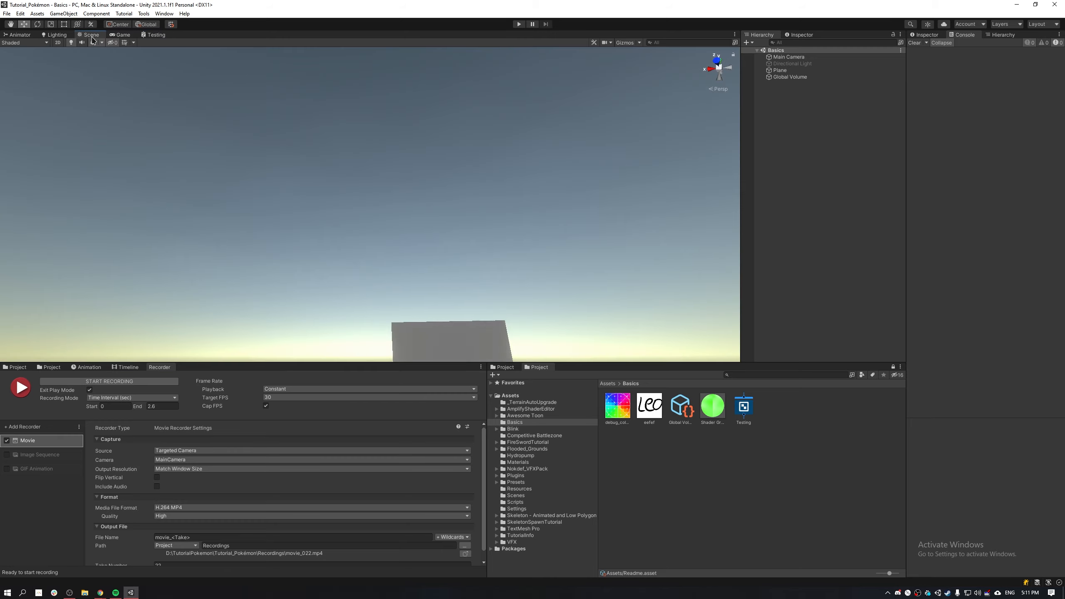
pyautogui.click(123, 35)
pyautogui.moveTo(122, 35); pyautogui.dragTo(15, 35)
pyautogui.click(120, 34)
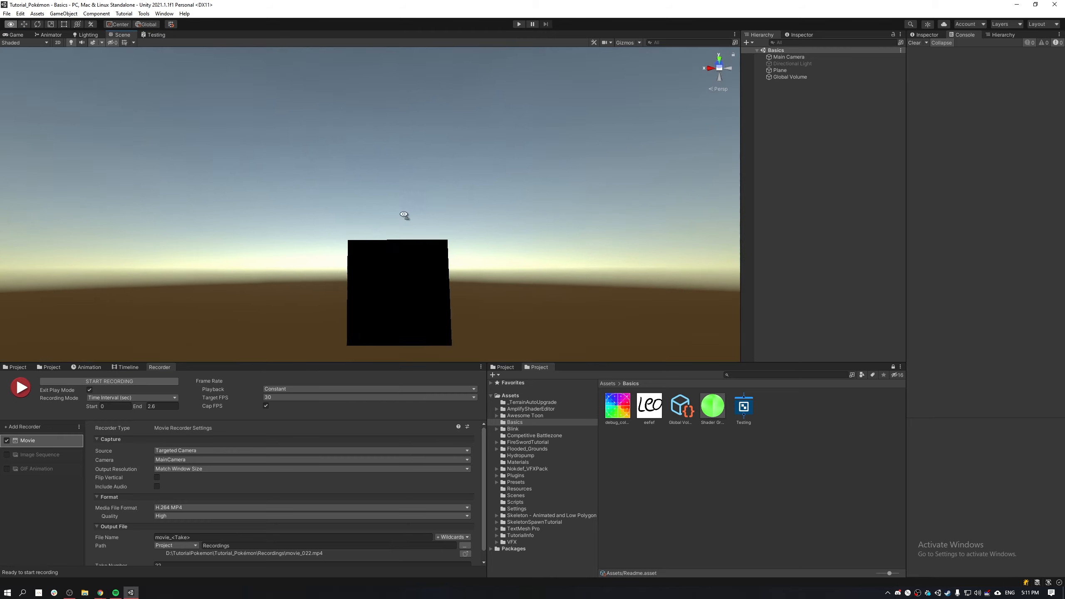
# - Frame the plane in a maximized Scene view and watch its color change over time
pyautogui.moveTo(404, 218); pyautogui.dragTo(402, 243)
pyautogui.hotkey('shift', 'space')
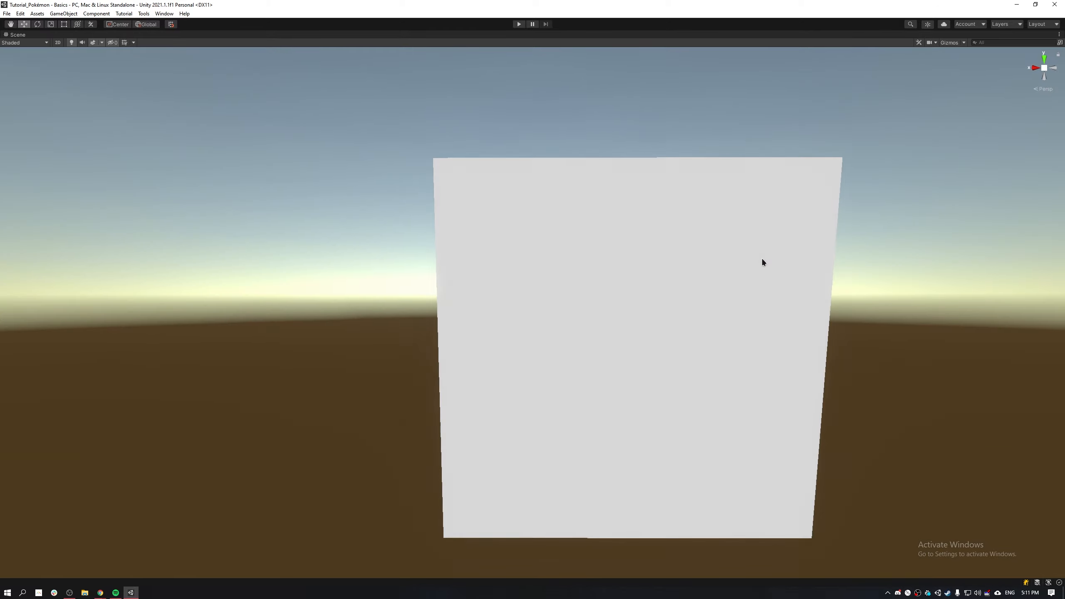
pyautogui.moveTo(619, 242); pyautogui.dragTo(613, 236)
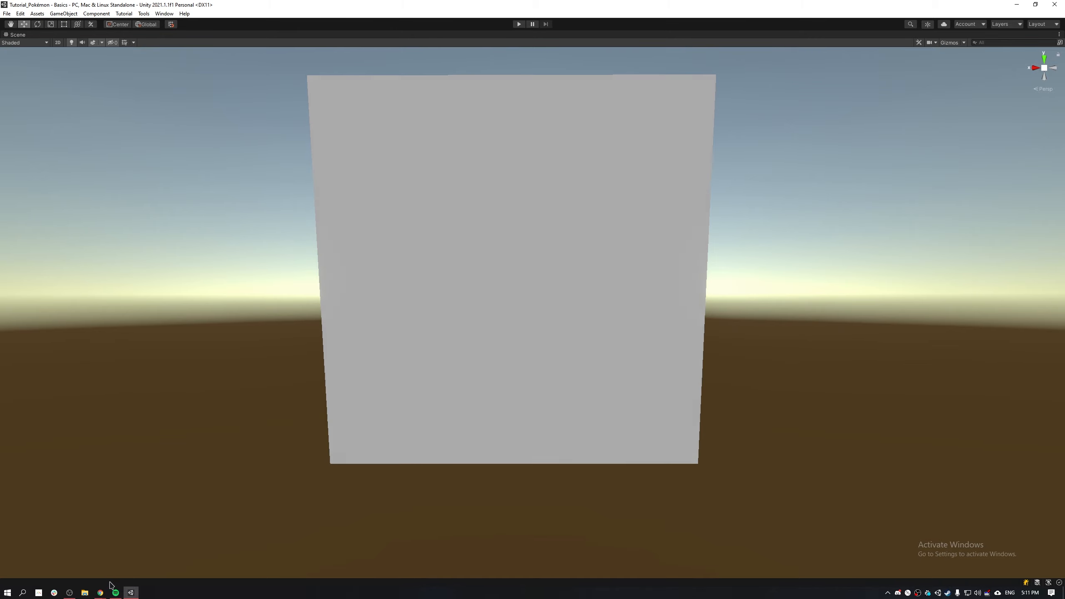
# - Switch to the Desmos graph in the browser and show the point labelled 1 Second at (2π, 0)
pyautogui.moveTo(100, 592)
pyautogui.click(151, 560)
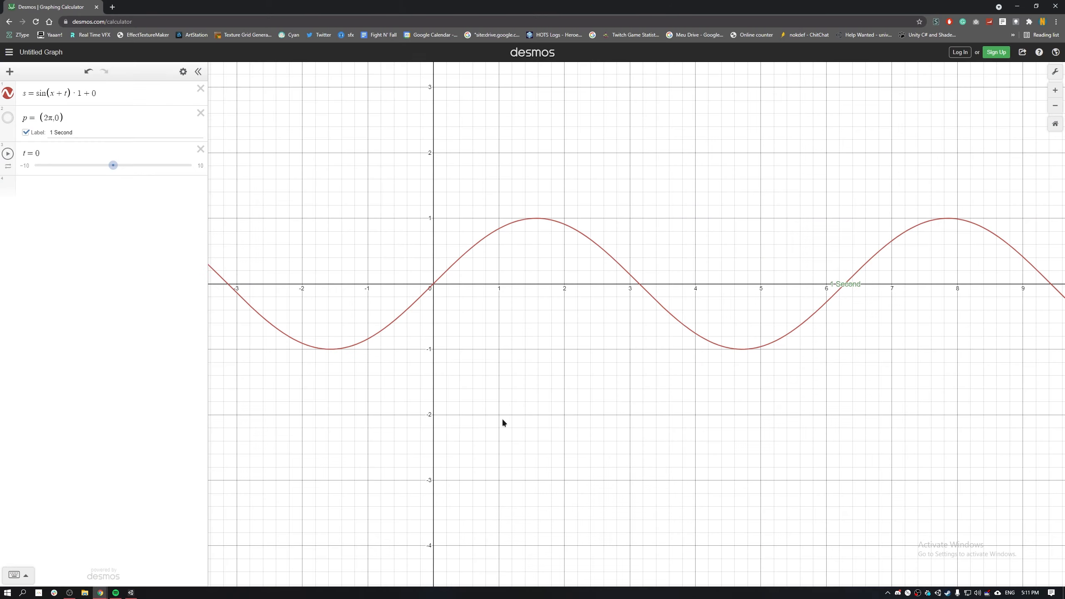
pyautogui.scroll(-3, 633, 355)
pyautogui.scroll(4, 616, 359)
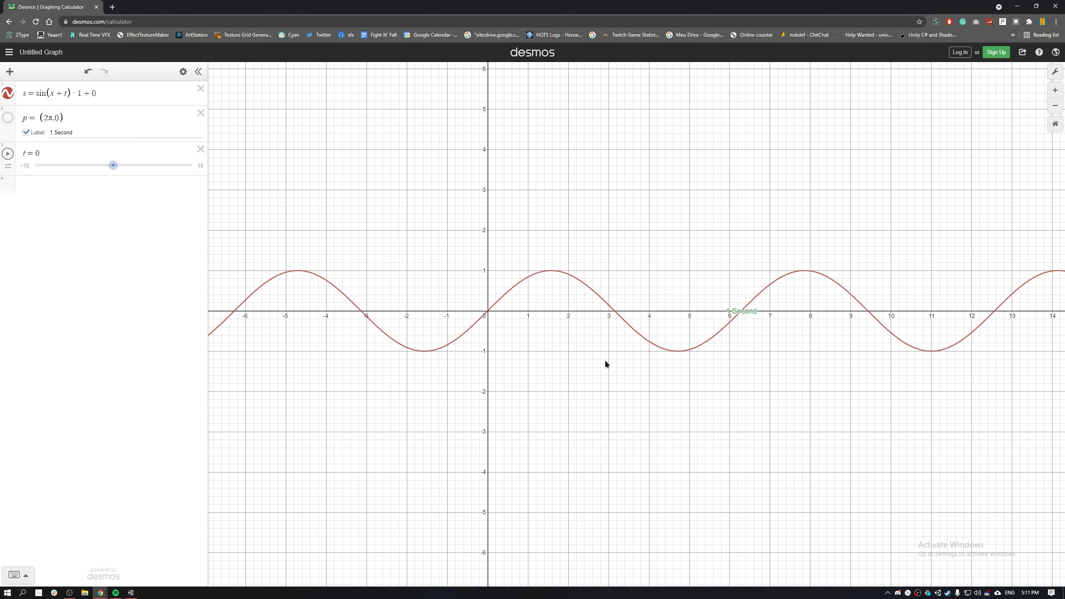
pyautogui.click(4, 119)
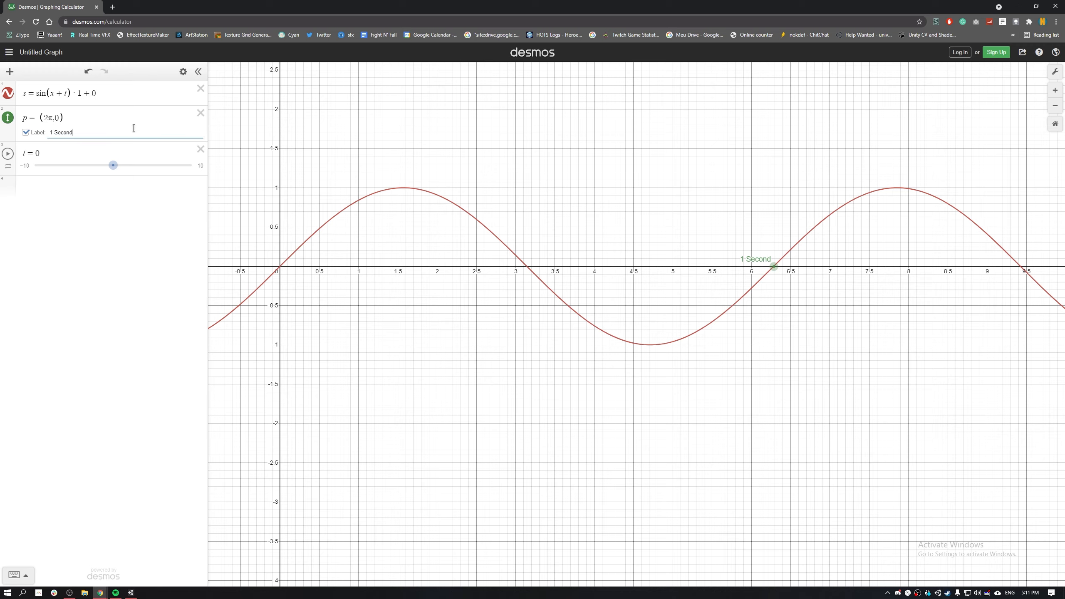
pyautogui.click(92, 116)
pyautogui.click(795, 264)
pyautogui.moveTo(773, 266); pyautogui.dragTo(823, 262)
# - Trace the sine curve from the origin through its peak and trough to the x-axis crossing near the 1 Second point
pyautogui.moveTo(365, 224); pyautogui.dragTo(576, 247)
pyautogui.scroll(3, 576, 277)
pyautogui.scroll(3, 448, 298)
pyautogui.scroll(1, 448, 299)
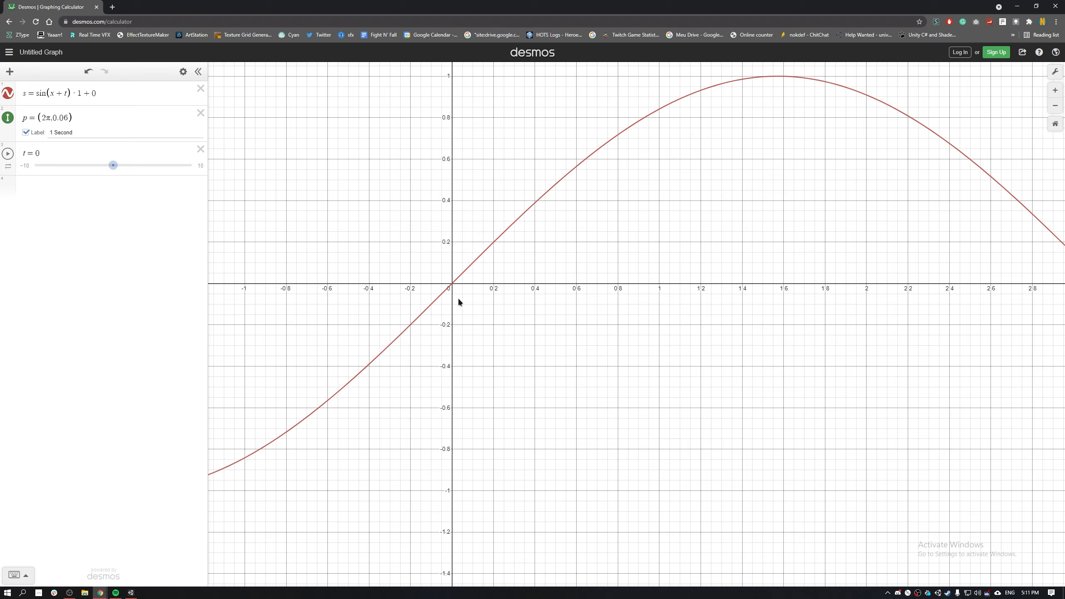
pyautogui.moveTo(801, 245); pyautogui.dragTo(489, 354)
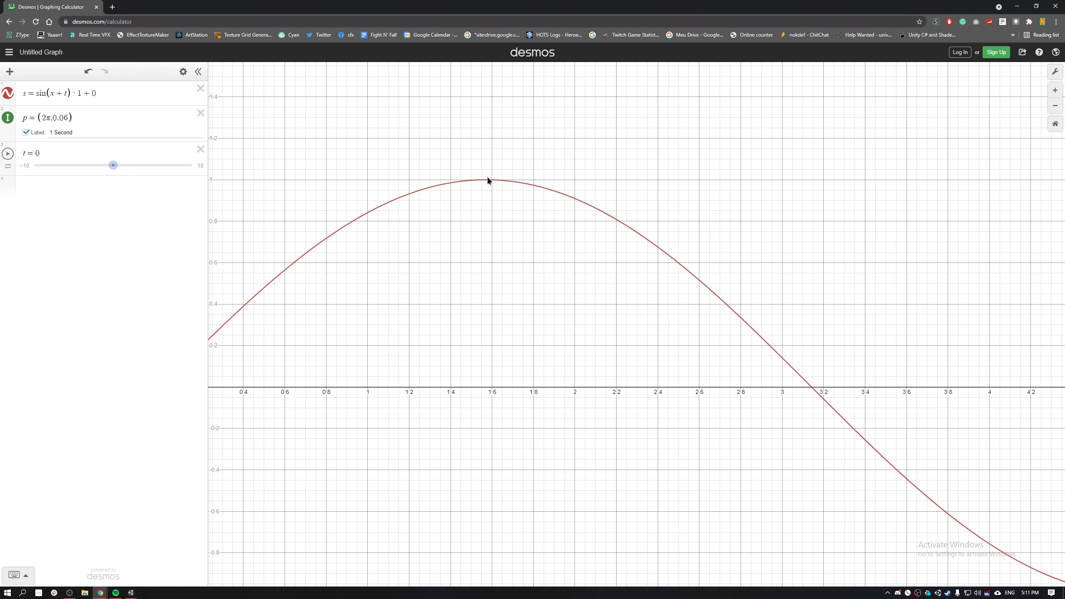
pyautogui.moveTo(687, 495); pyautogui.dragTo(302, 245)
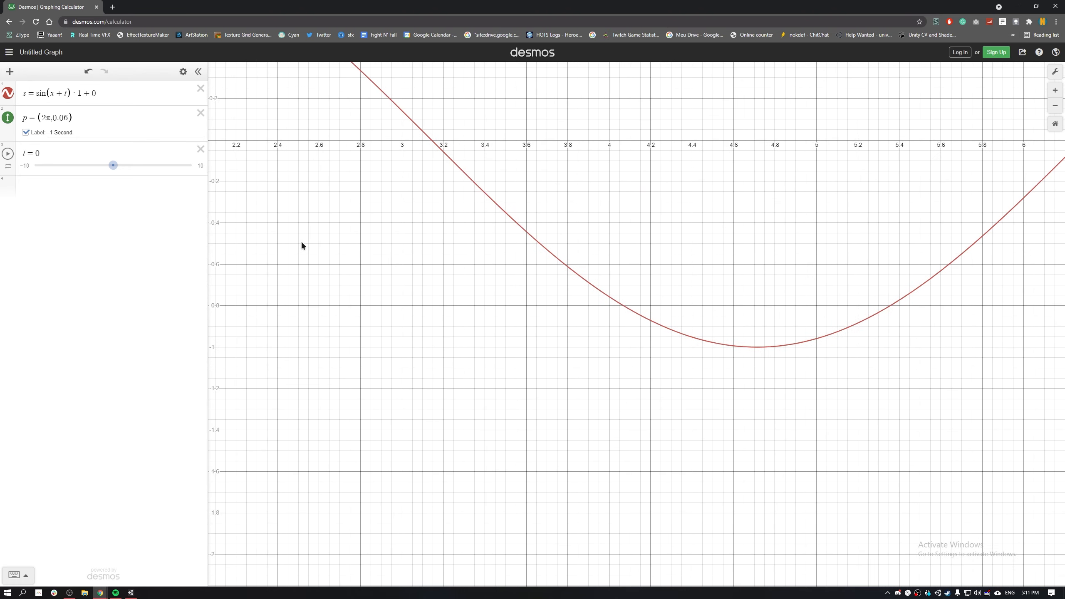
pyautogui.click(773, 344)
pyautogui.moveTo(878, 226); pyautogui.dragTo(455, 397)
pyautogui.scroll(3, 656, 330)
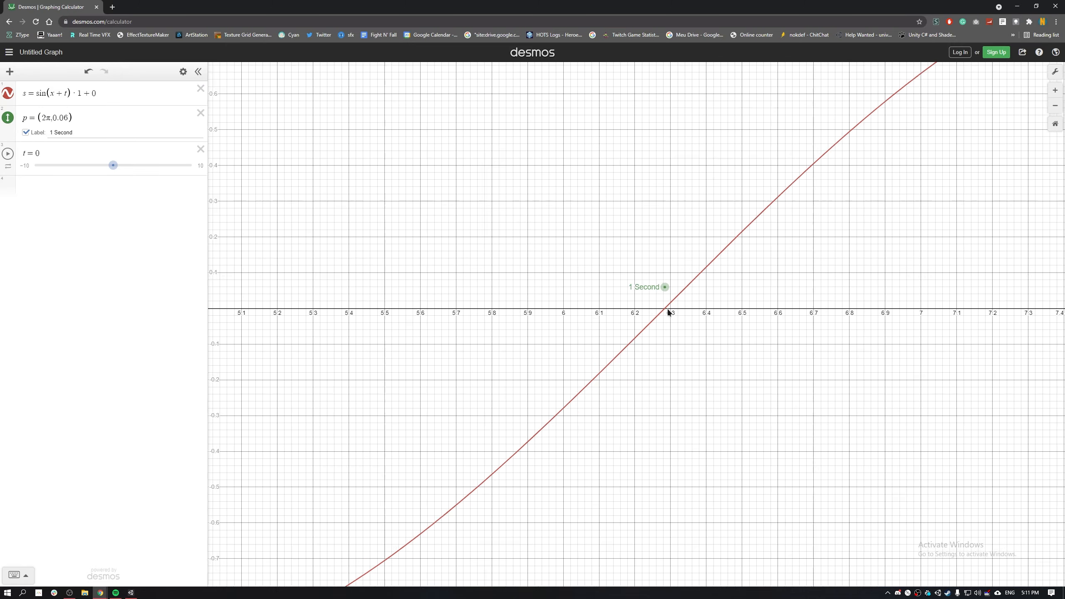
pyautogui.scroll(2, 667, 308)
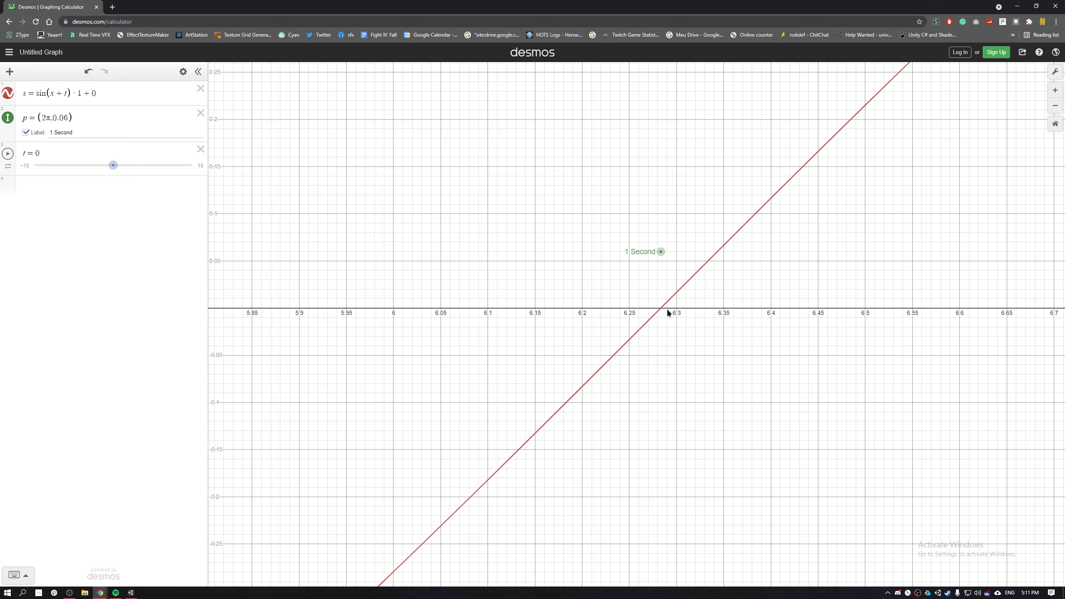
pyautogui.scroll(-4, 712, 334)
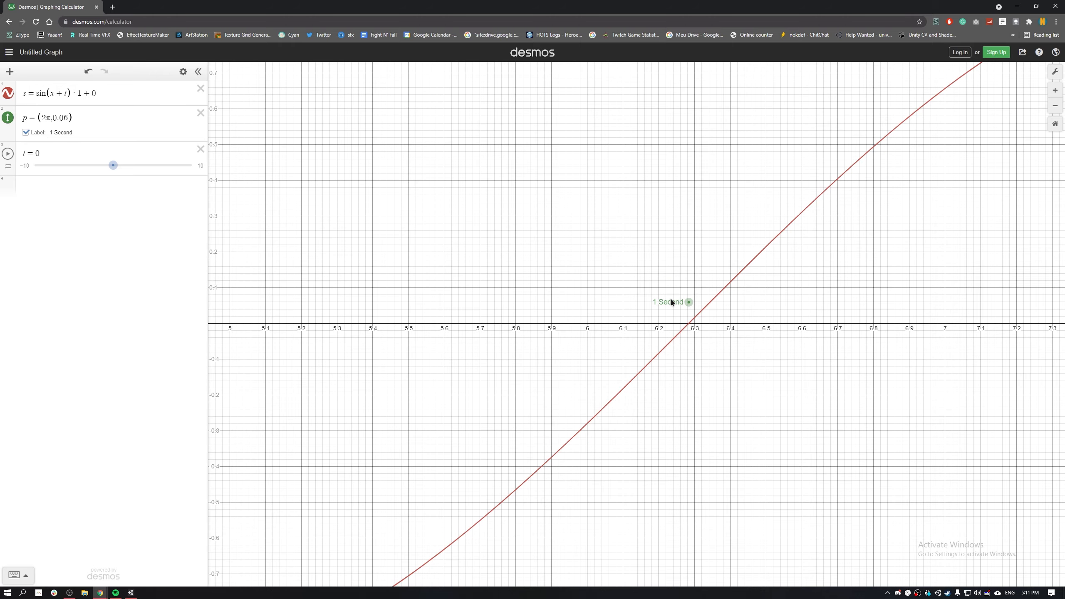
# - Move the point p down to (2π, −0.003) and change its label to "1 Loop"
pyautogui.moveTo(692, 305); pyautogui.dragTo(695, 319)
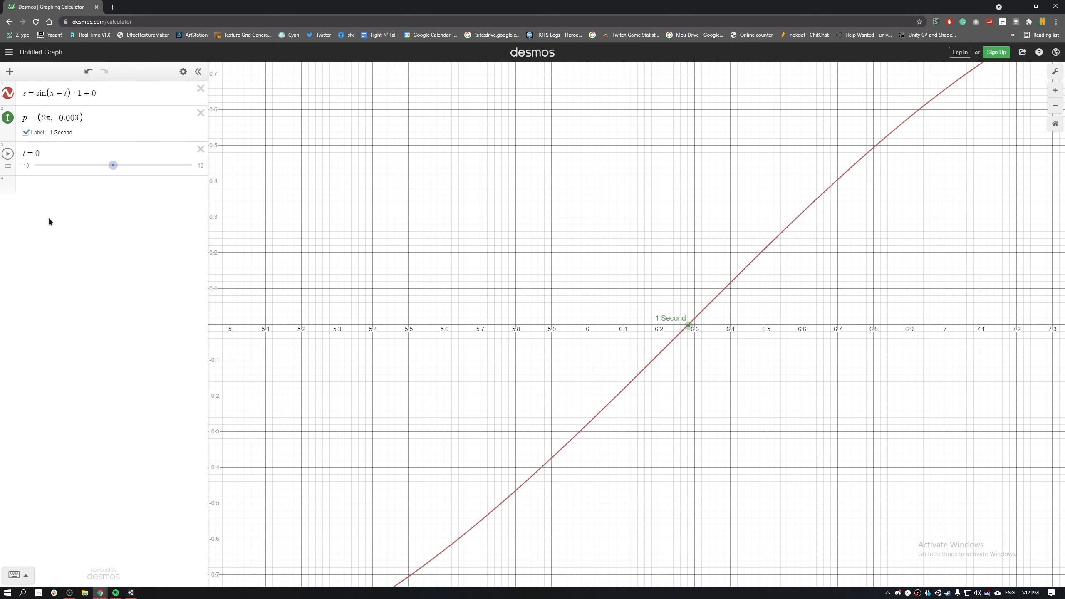
pyautogui.click(83, 134)
pyautogui.moveTo(82, 134); pyautogui.dragTo(54, 134)
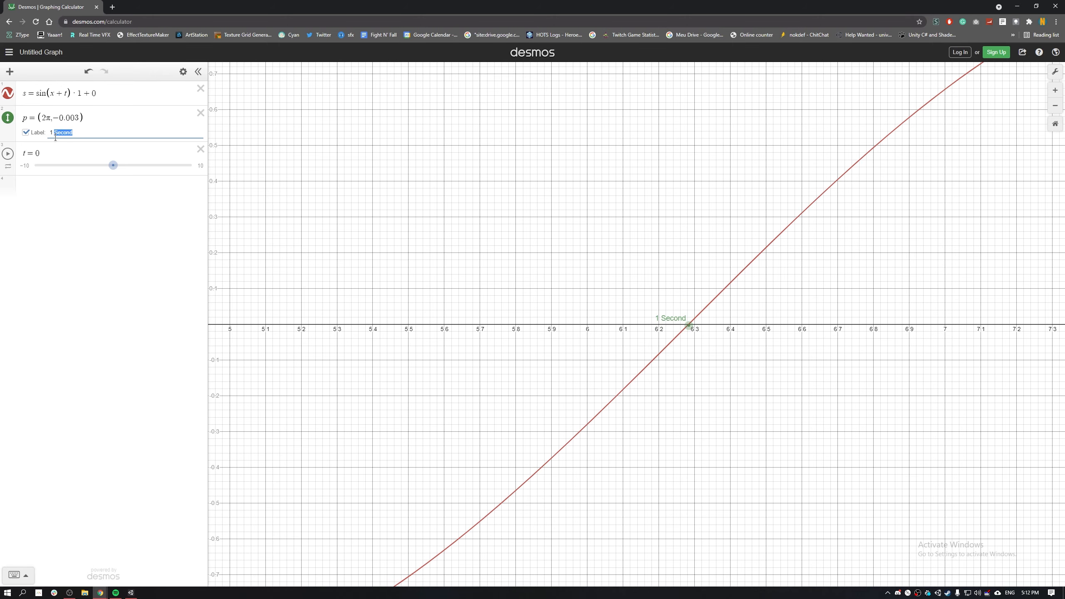
pyautogui.write('Loop')
pyautogui.click(538, 211)
# - Examine the full sine period up to the 1 Loop point and point out the 2π coordinate in its expression
pyautogui.scroll(-8, 521, 218)
pyautogui.moveTo(427, 241)
pyautogui.mouseDown()
pyautogui.moveTo(526, 277)
pyautogui.moveTo(685, 303)
pyautogui.mouseUp()
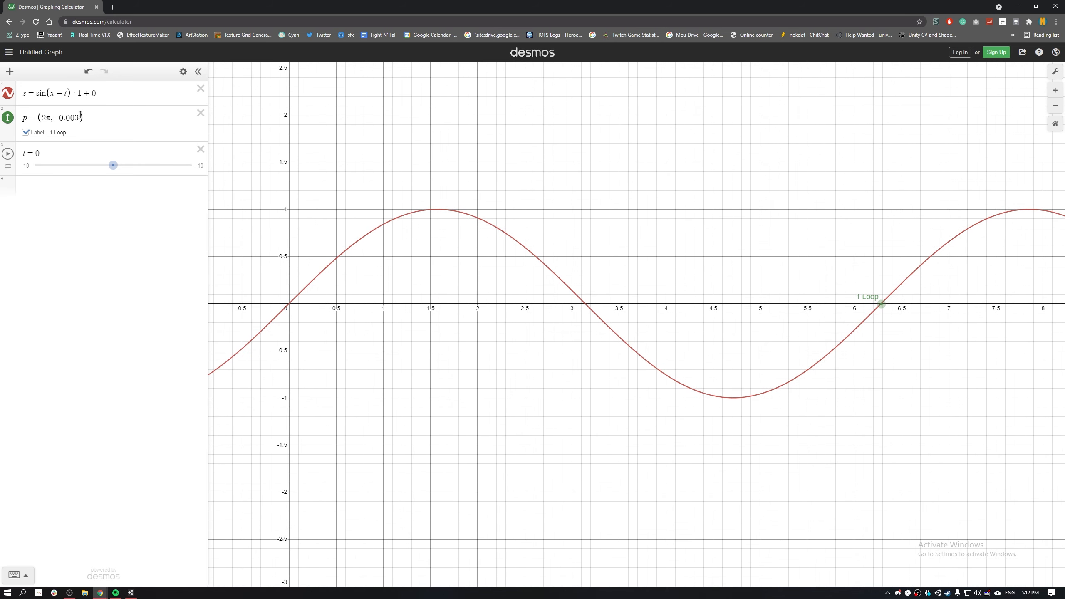
pyautogui.moveTo(45, 117); pyautogui.dragTo(38, 118)
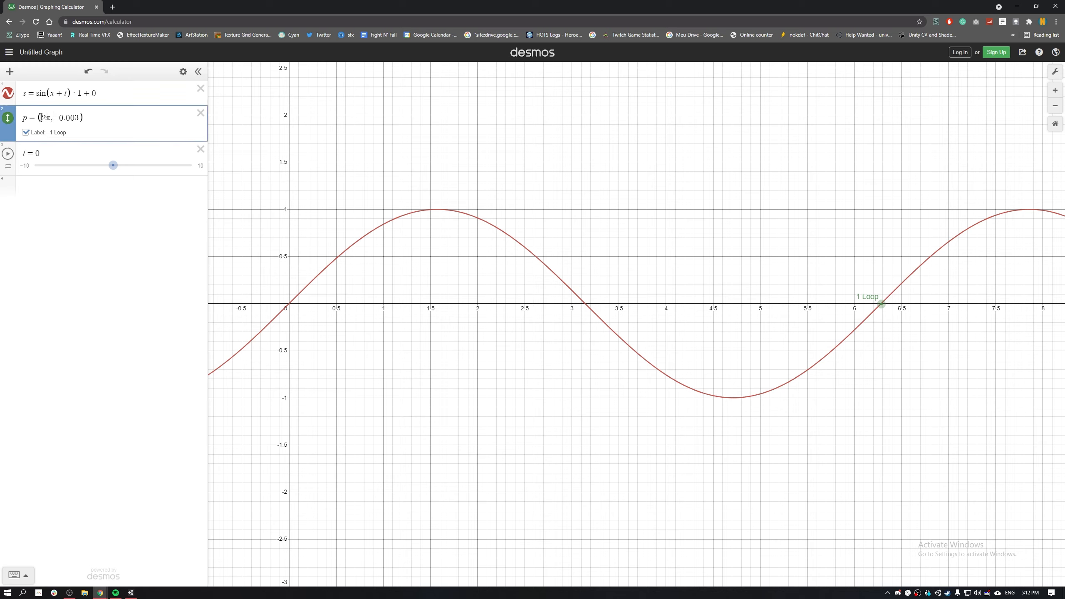
pyautogui.click(446, 177)
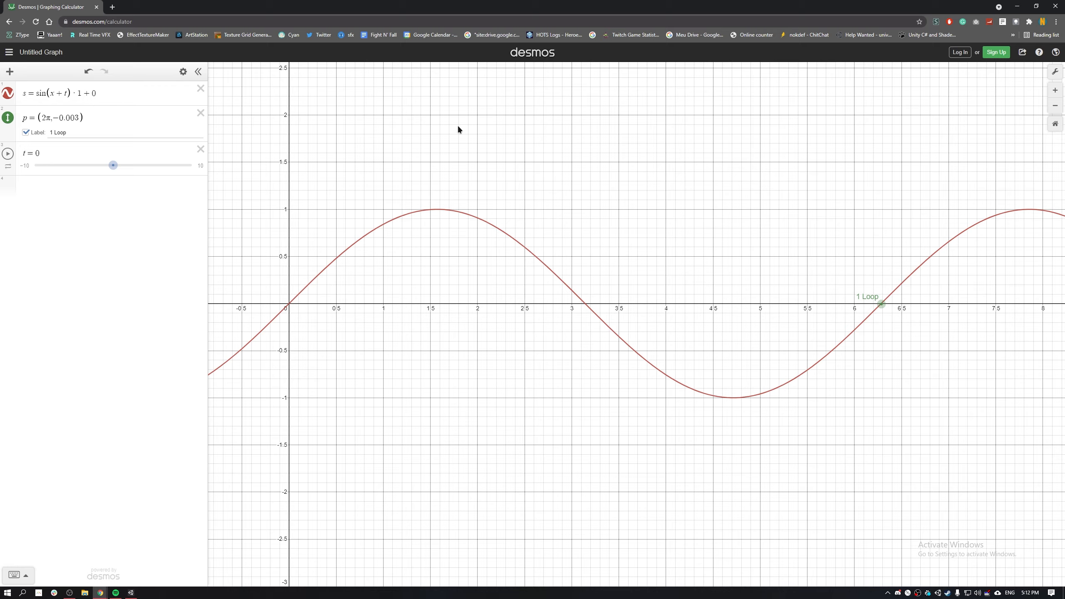
# - Switch to Unity, examine the plane's color animation in the Scene view, and restore the full editor layout
pyautogui.click(130, 592)
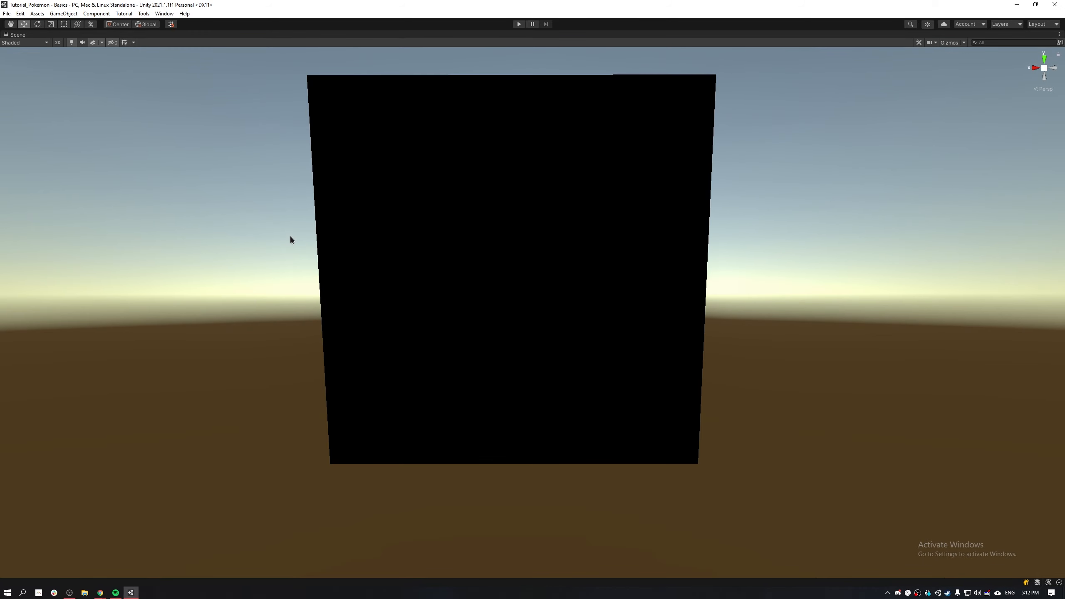
pyautogui.moveTo(290, 237); pyautogui.dragTo(287, 205)
pyautogui.hotkey('shift', 'space')
pyautogui.moveTo(481, 135); pyautogui.dragTo(444, 204)
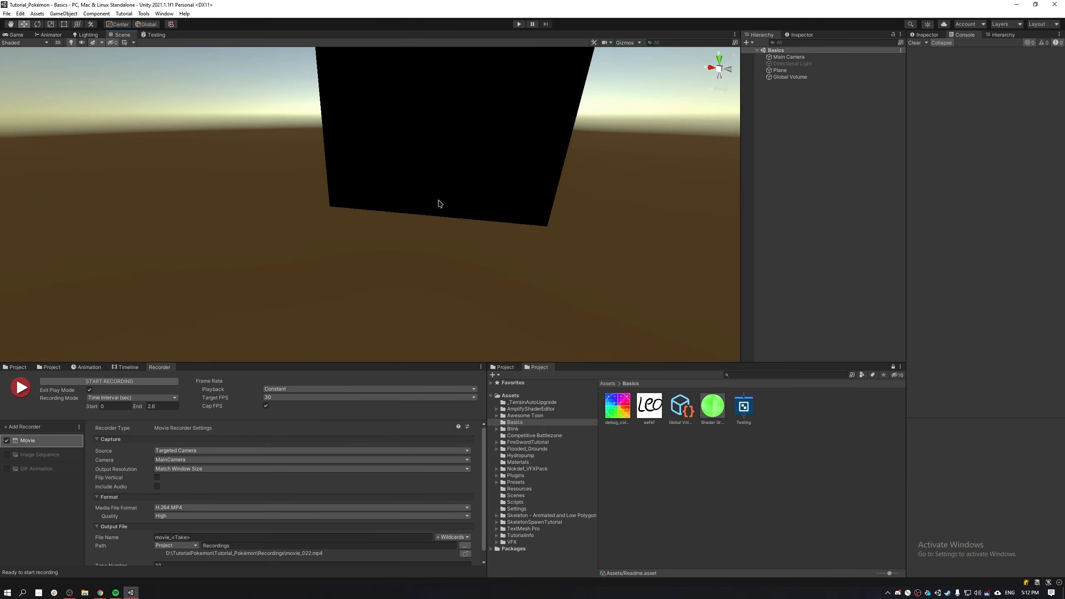
# - Switch to the Desmos graph and set the multiplier of the sine function to 2
pyautogui.moveTo(100, 592)
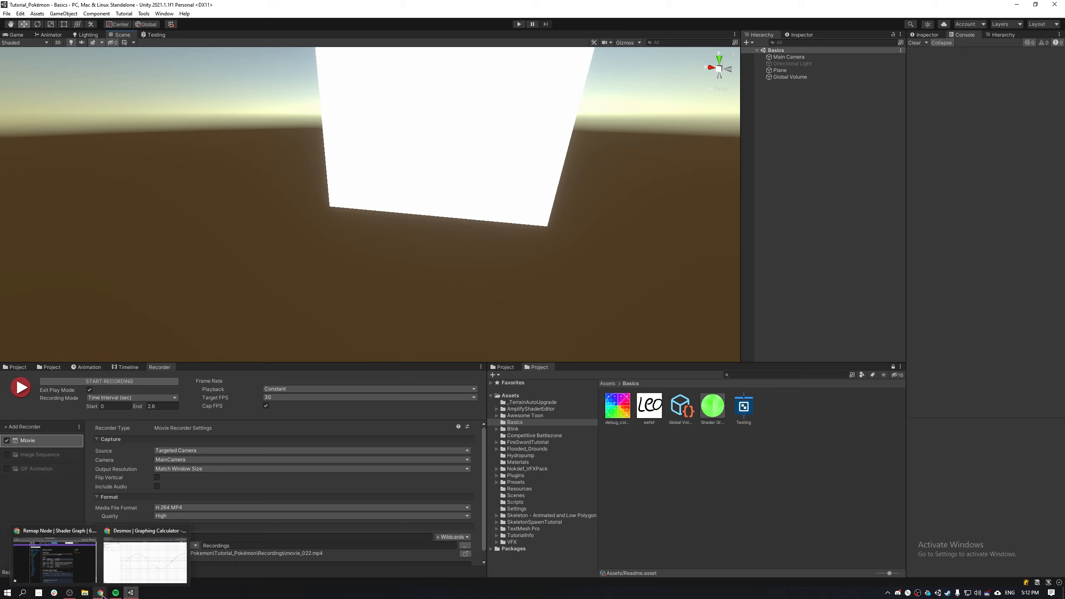
pyautogui.click(171, 563)
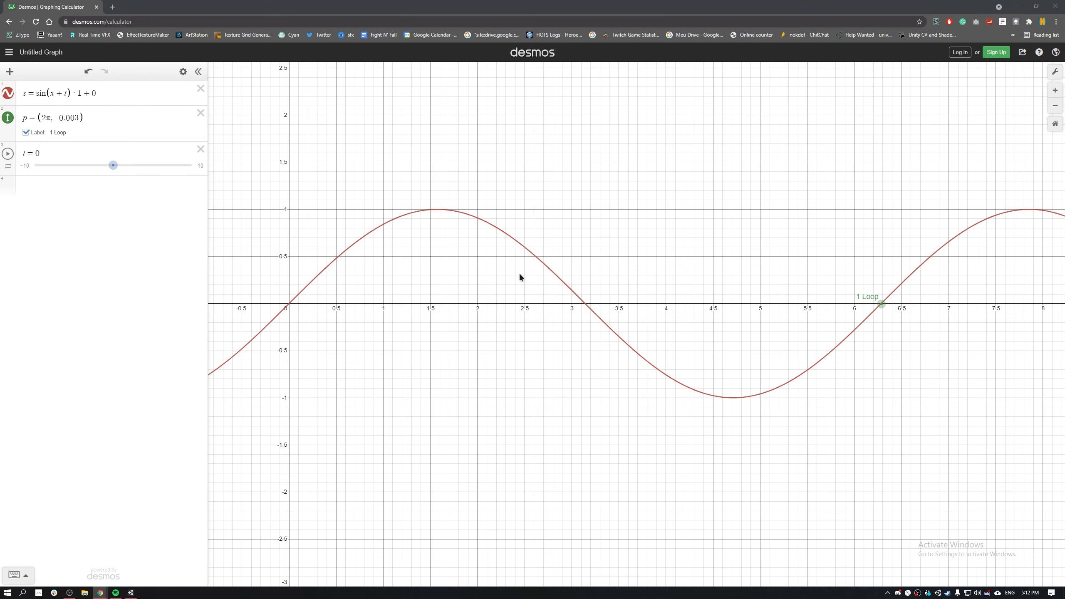
pyautogui.doubleClick(79, 93)
pyautogui.scroll(-2, 482, 185)
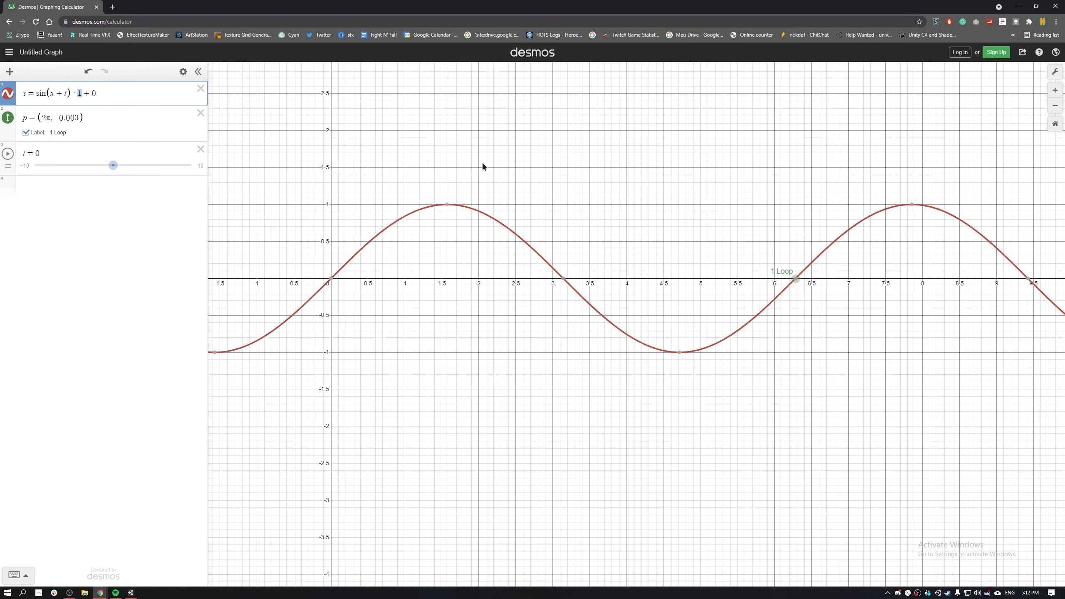
pyautogui.scroll(-2, 522, 199)
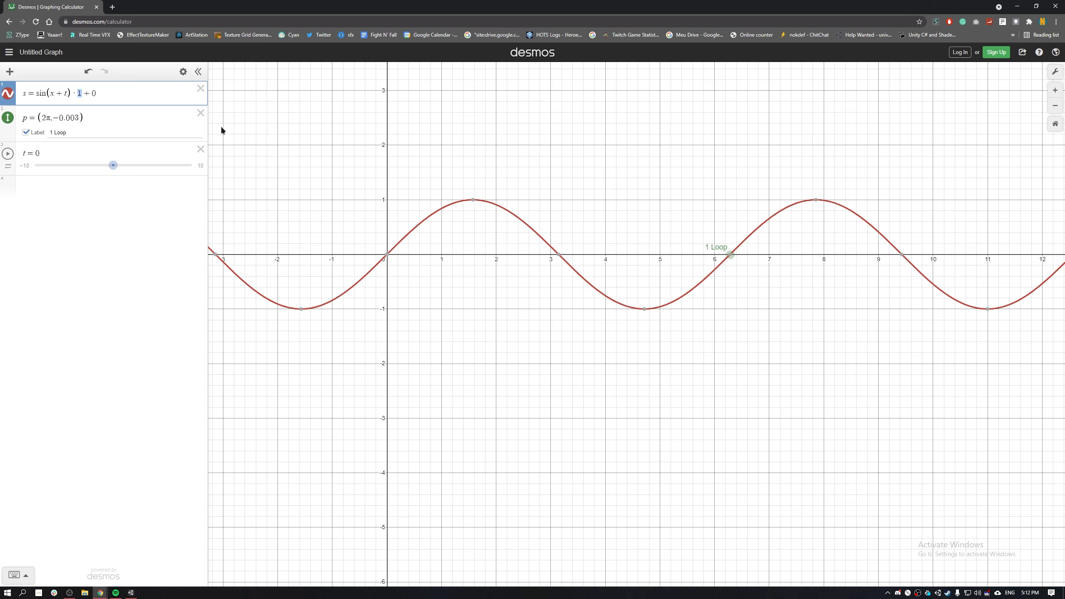
pyautogui.write('2')
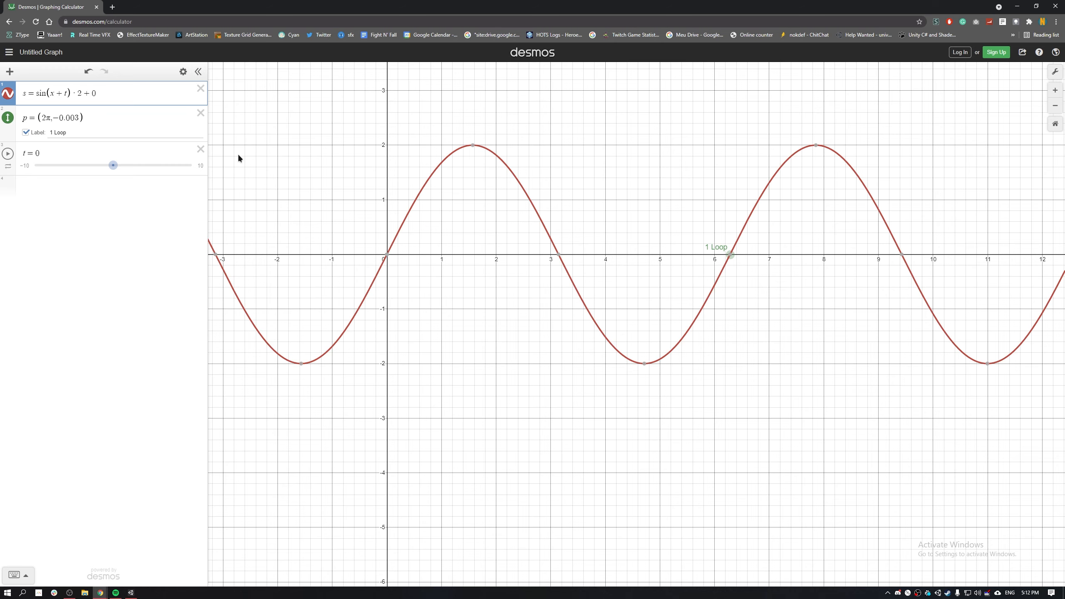
pyautogui.click(423, 319)
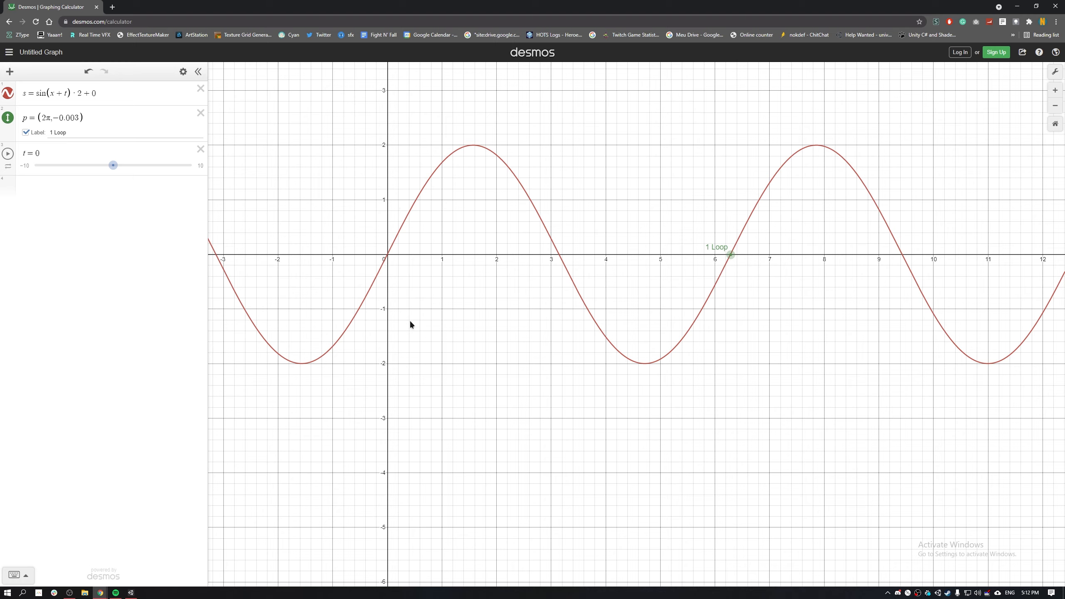